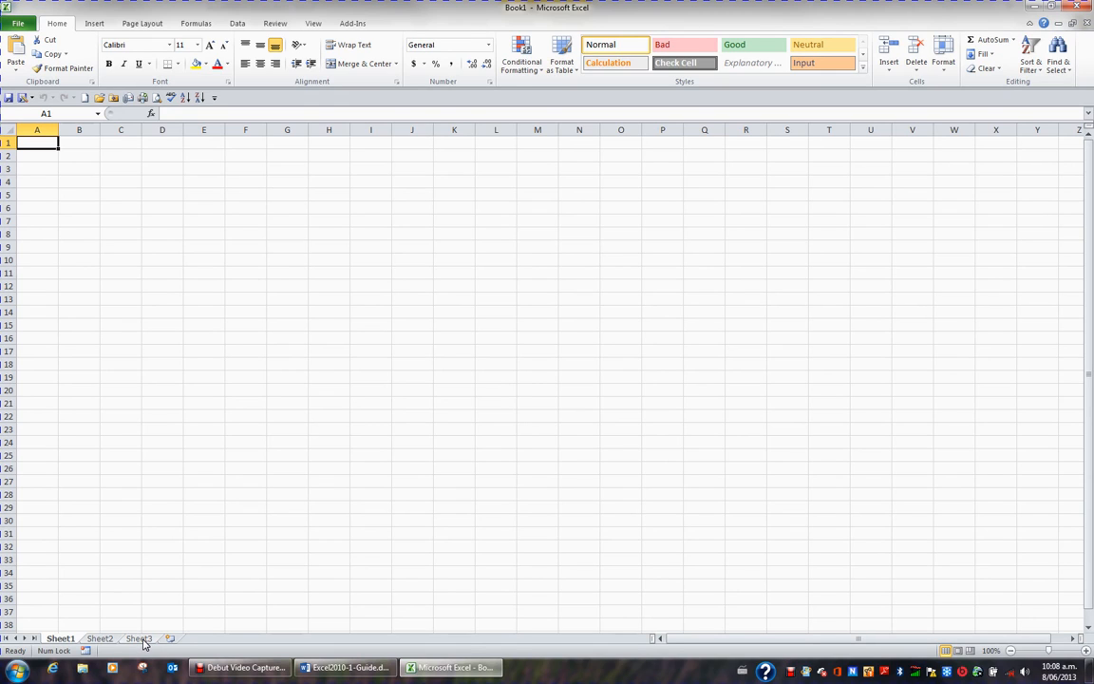
# Delete the worksheets Sheet3 and Sheet2 from the workbook.
pyautogui.rightClick(141, 639)
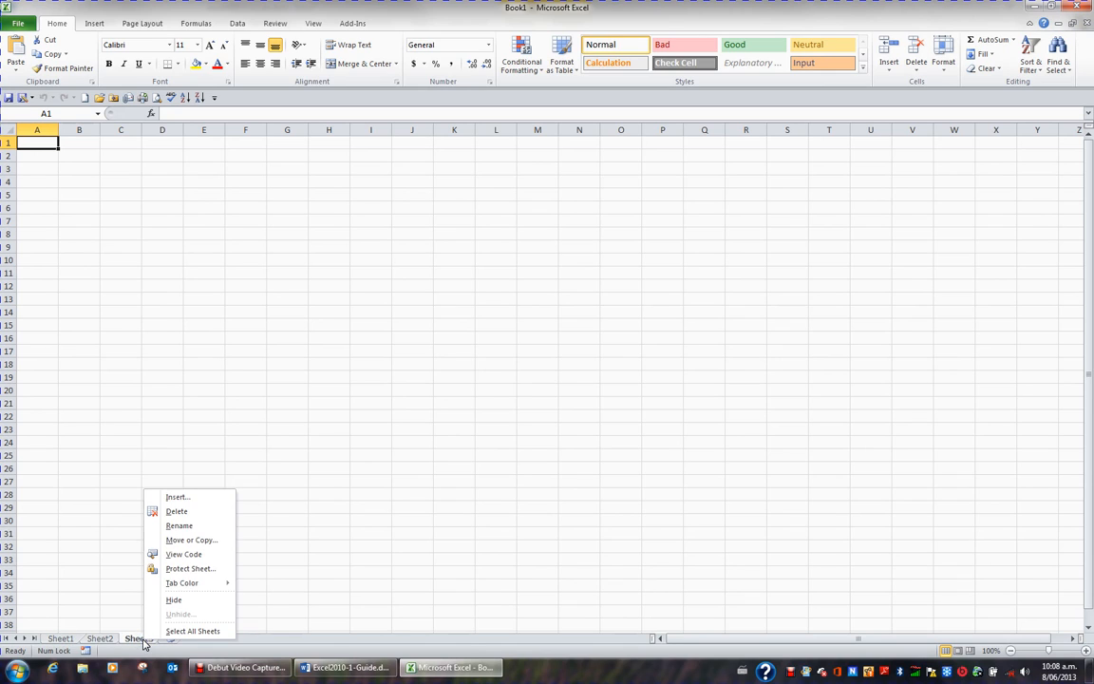
pyautogui.click(189, 512)
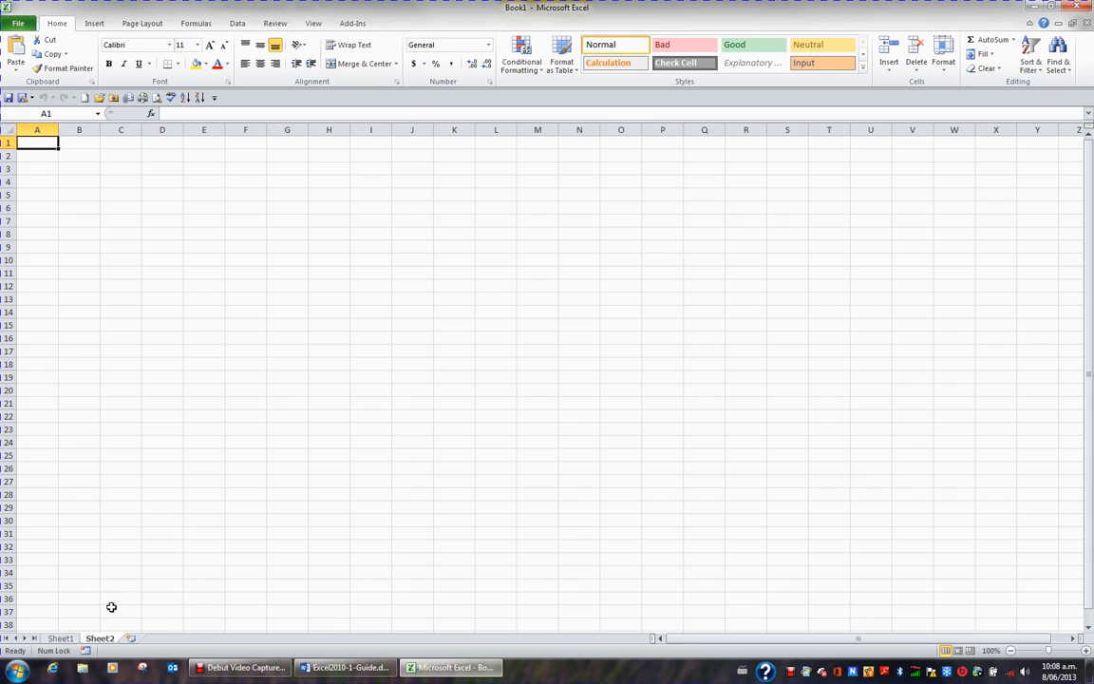
pyautogui.click(99, 639)
pyautogui.rightClick(99, 639)
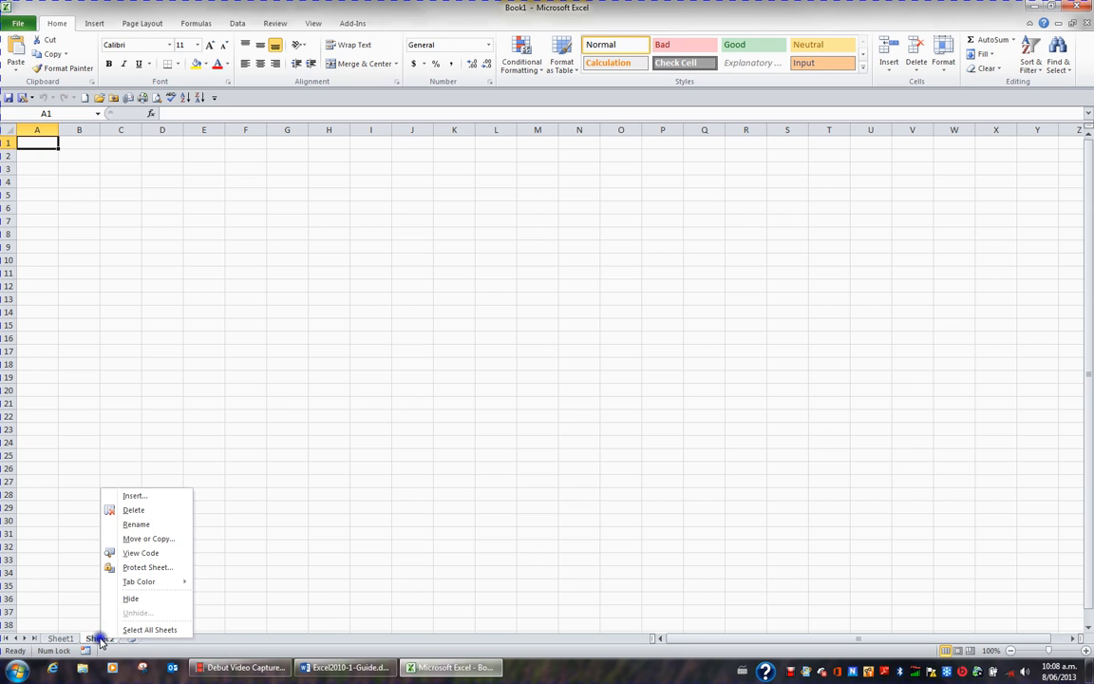
pyautogui.click(147, 514)
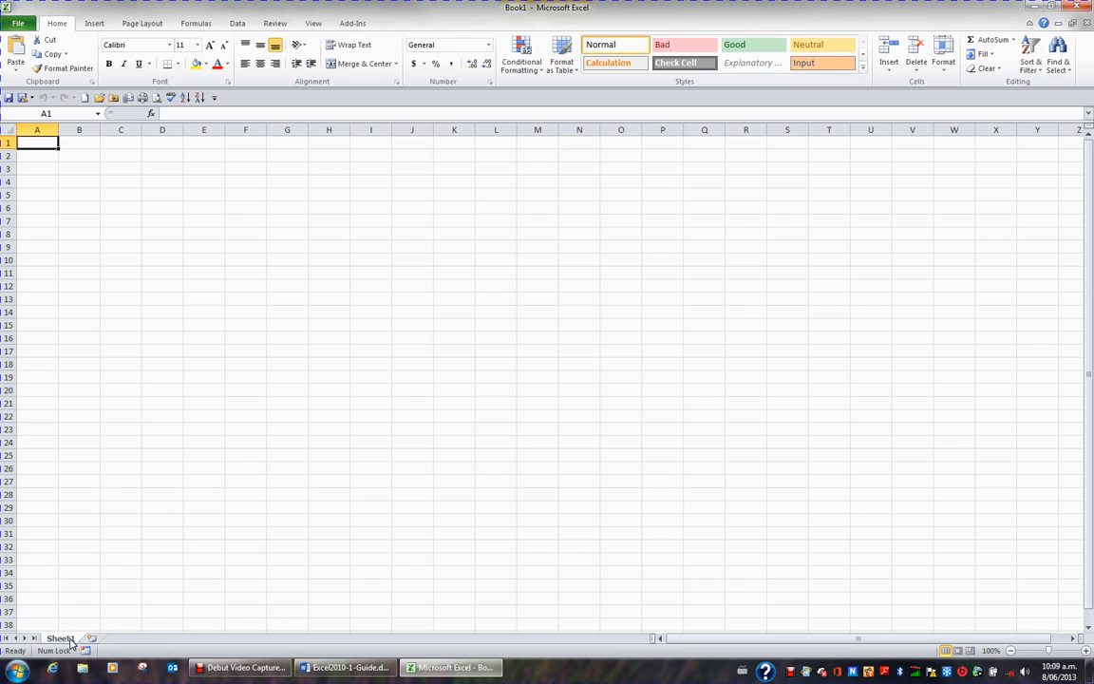
# Rename the remaining worksheet, Sheet1, as Jan.
pyautogui.click(69, 641)
pyautogui.click(67, 642)
pyautogui.doubleClick(61, 639)
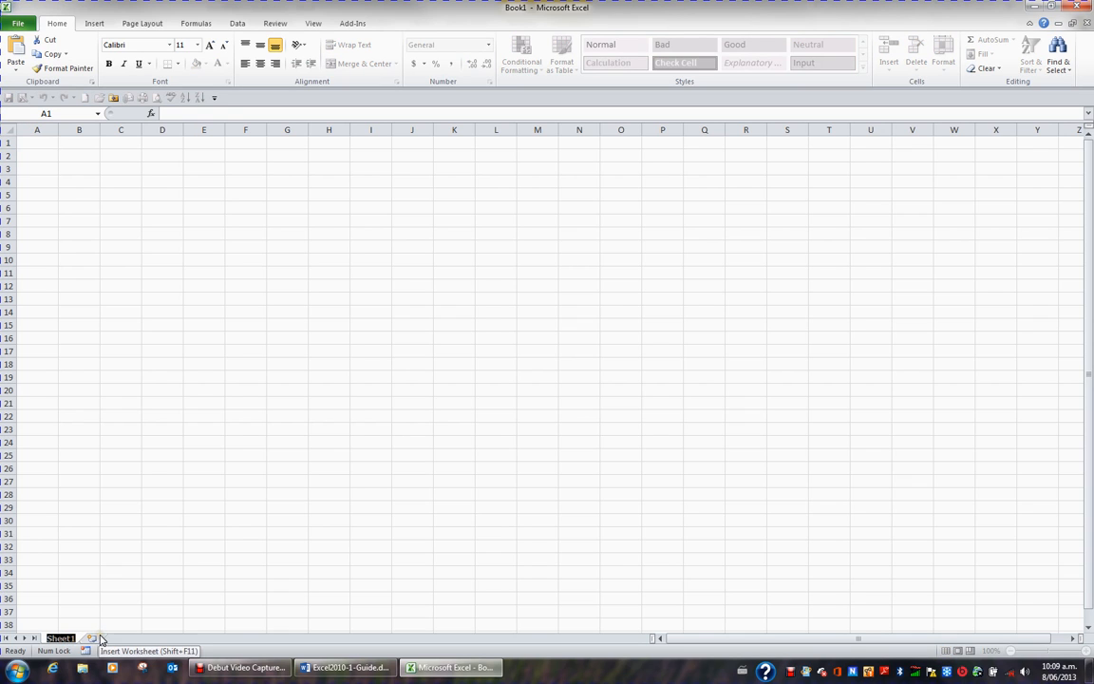
pyautogui.write('Jan')
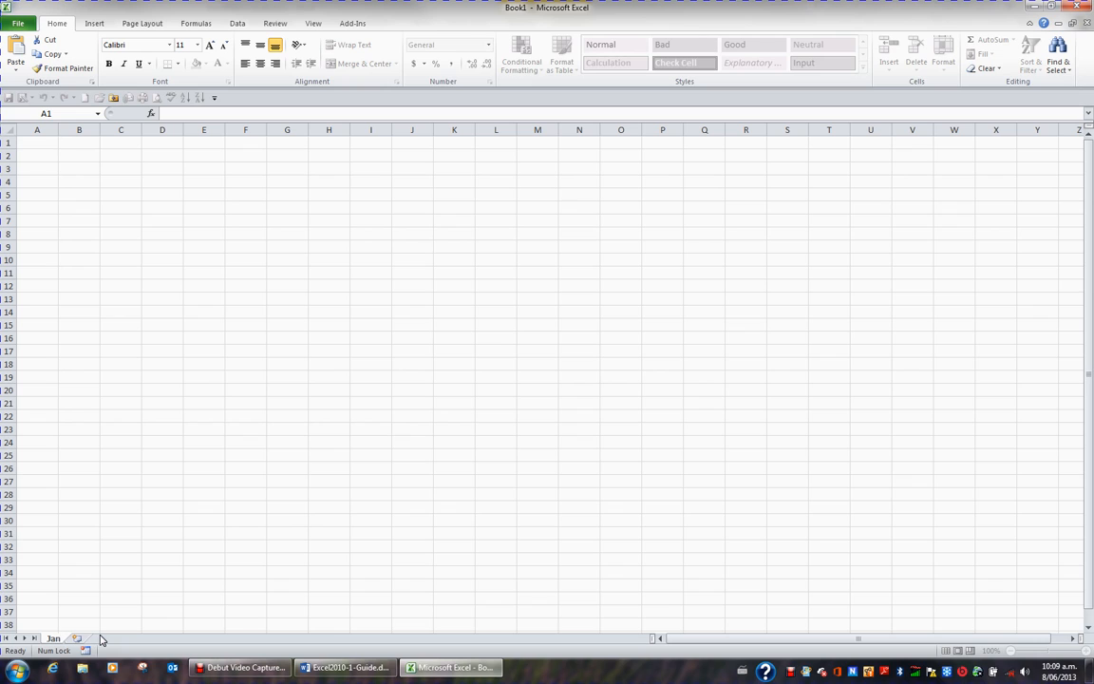
pyautogui.press('Return')
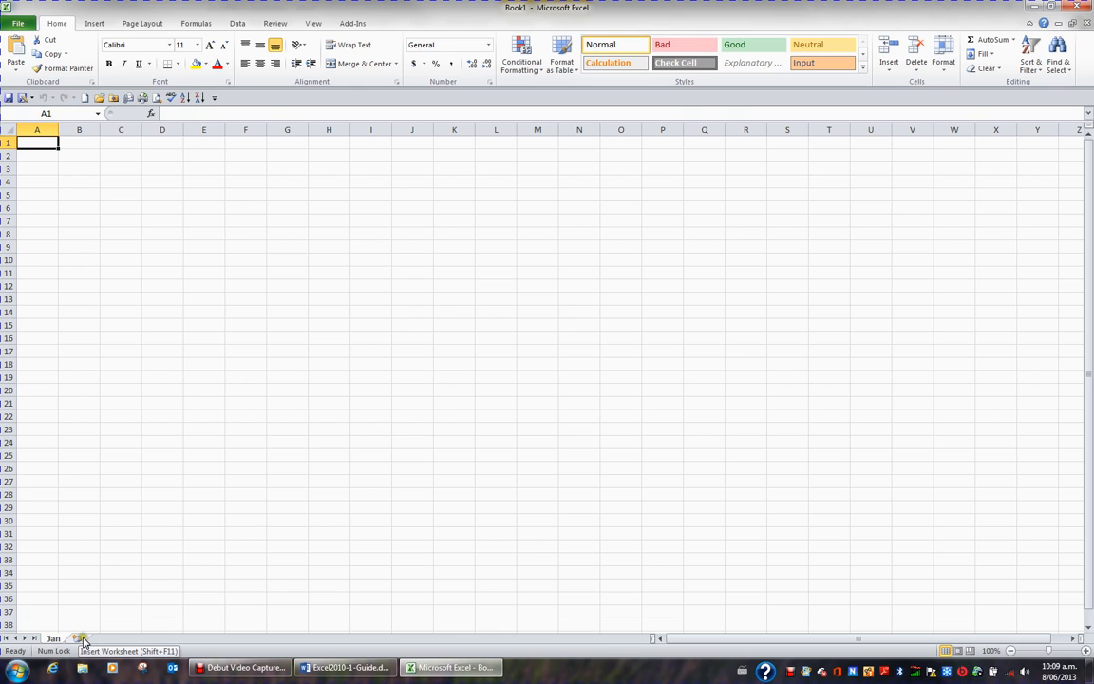
# Add two new worksheets after Jan and name them Feb and Mar.
pyautogui.click(78, 639)
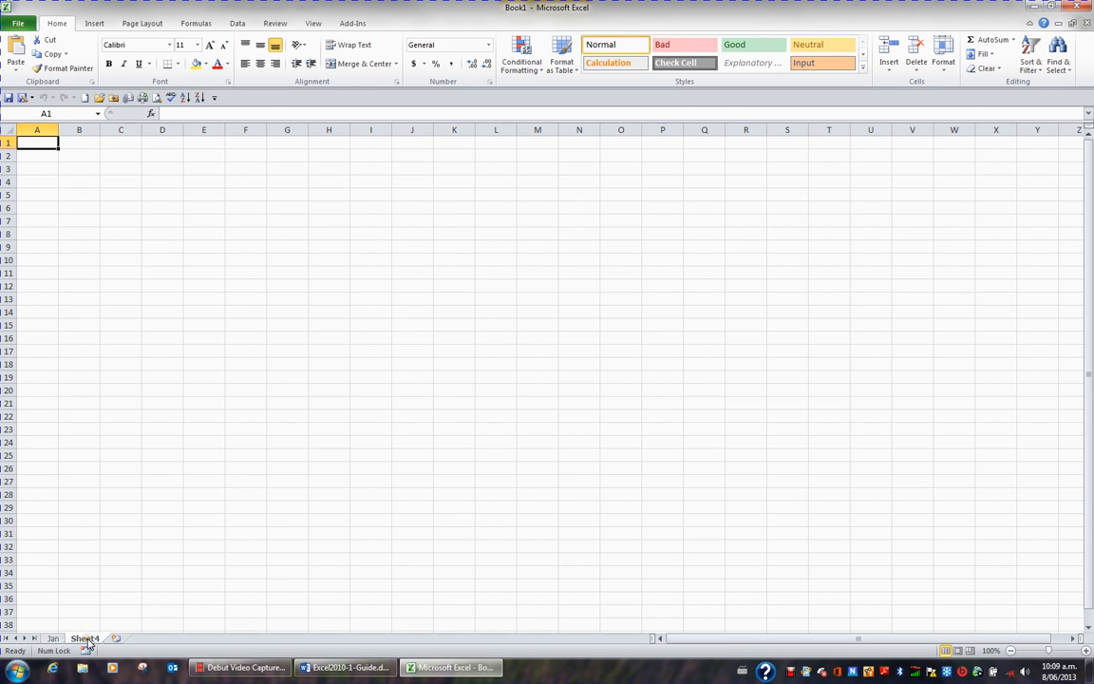
pyautogui.doubleClick(84, 639)
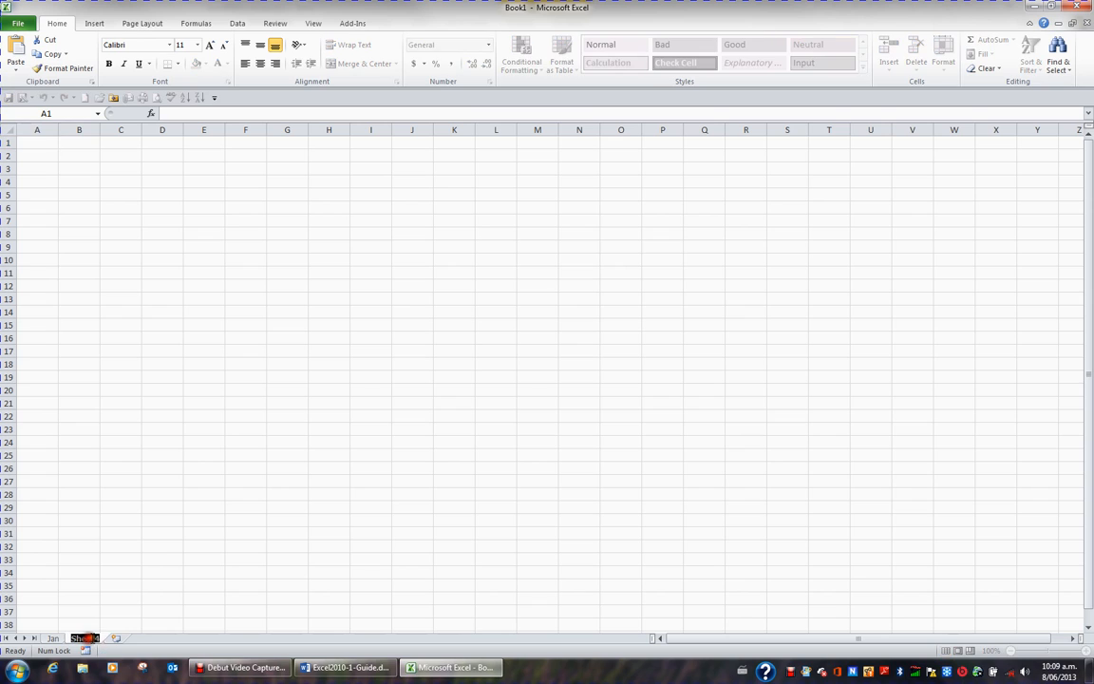
pyautogui.write('Feb')
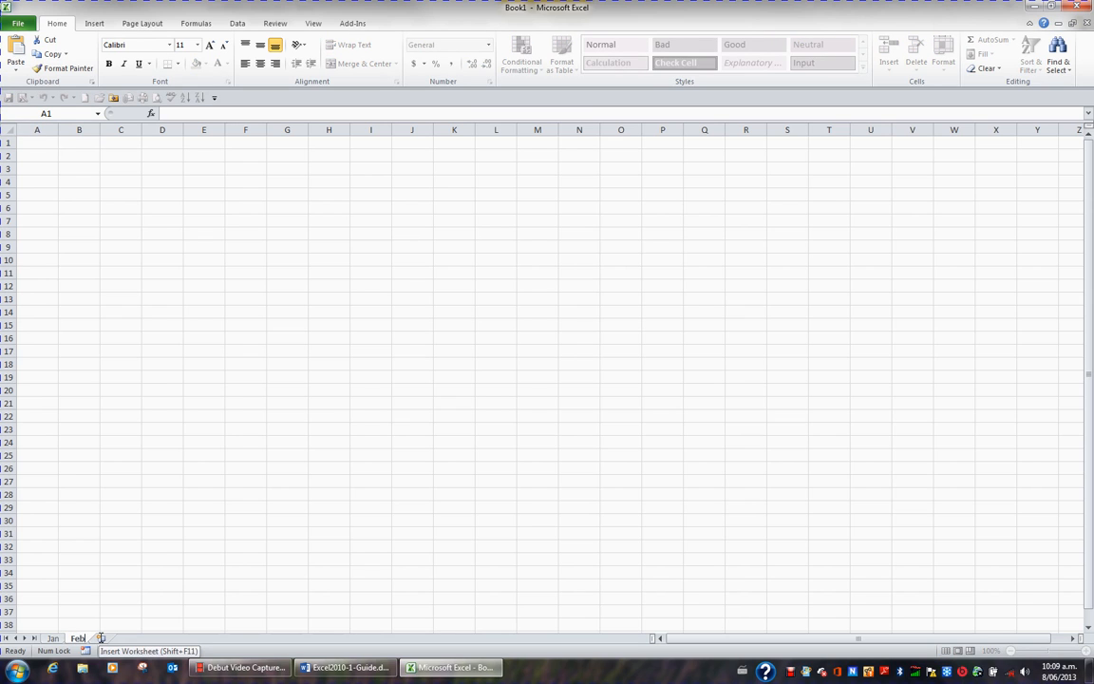
pyautogui.press('Return')
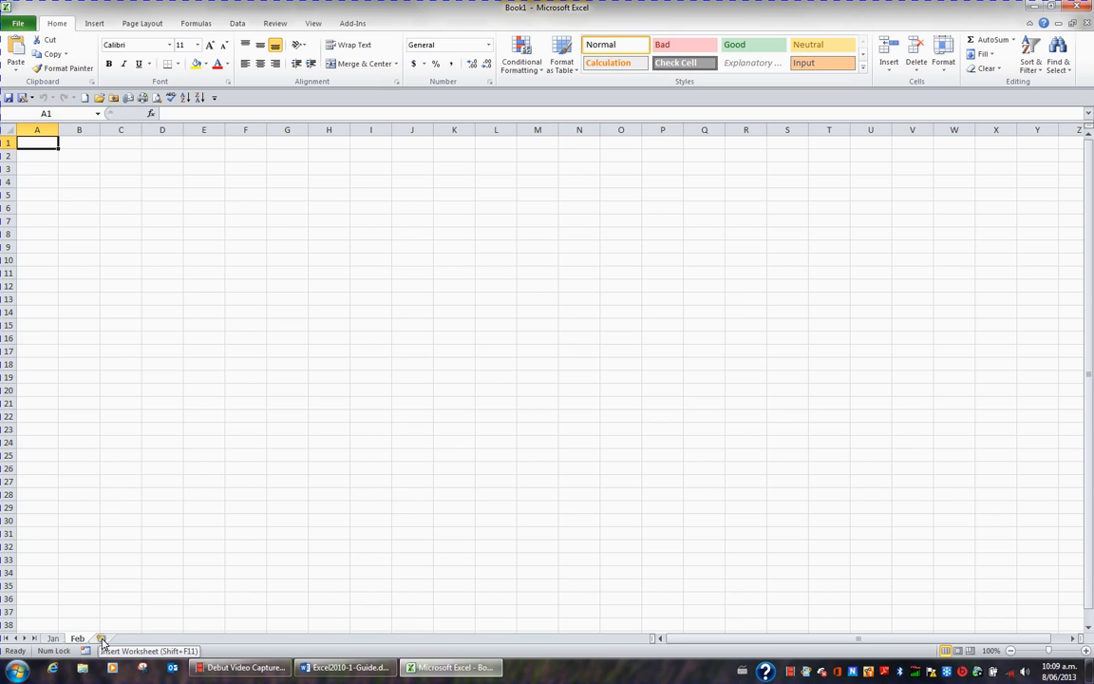
pyautogui.click(102, 640)
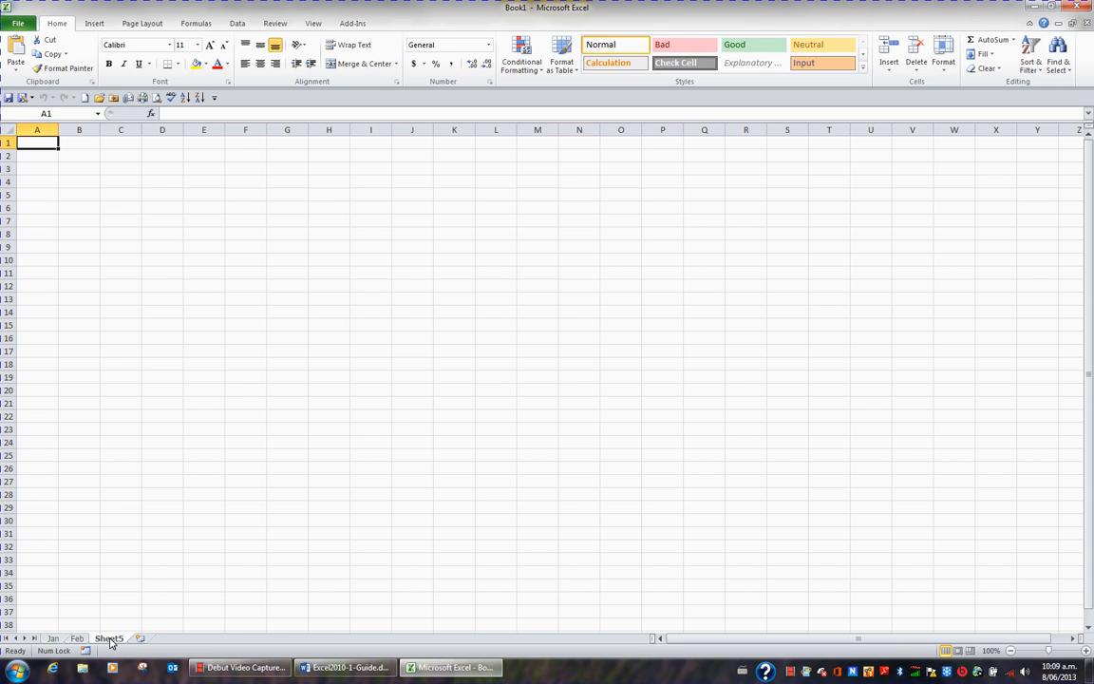
pyautogui.doubleClick(109, 639)
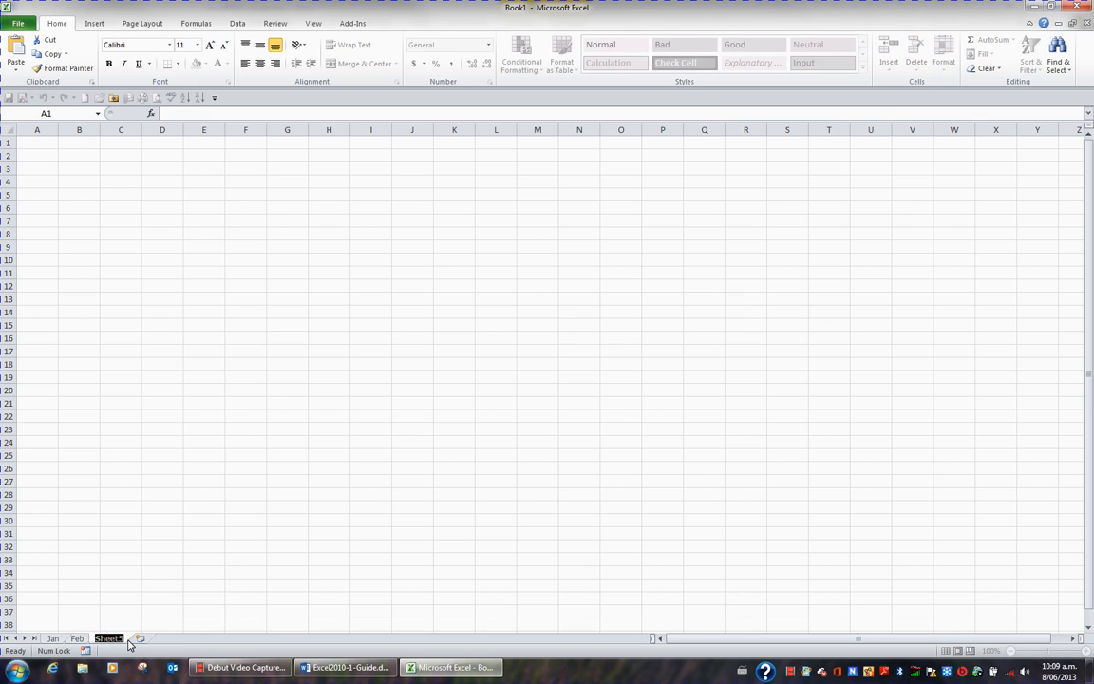
pyautogui.write('Mar')
pyautogui.press('Return')
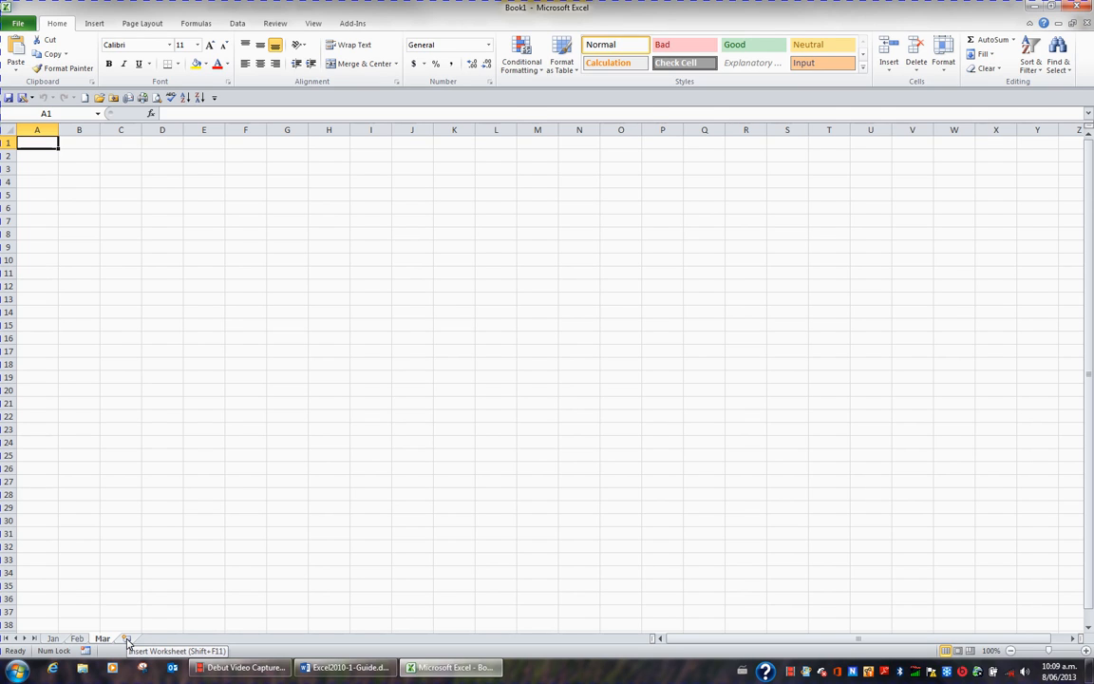
# Add two more worksheets after Mar and name them Apr and May.
pyautogui.click(128, 641)
pyautogui.doubleClick(133, 638)
pyautogui.write('Apr')
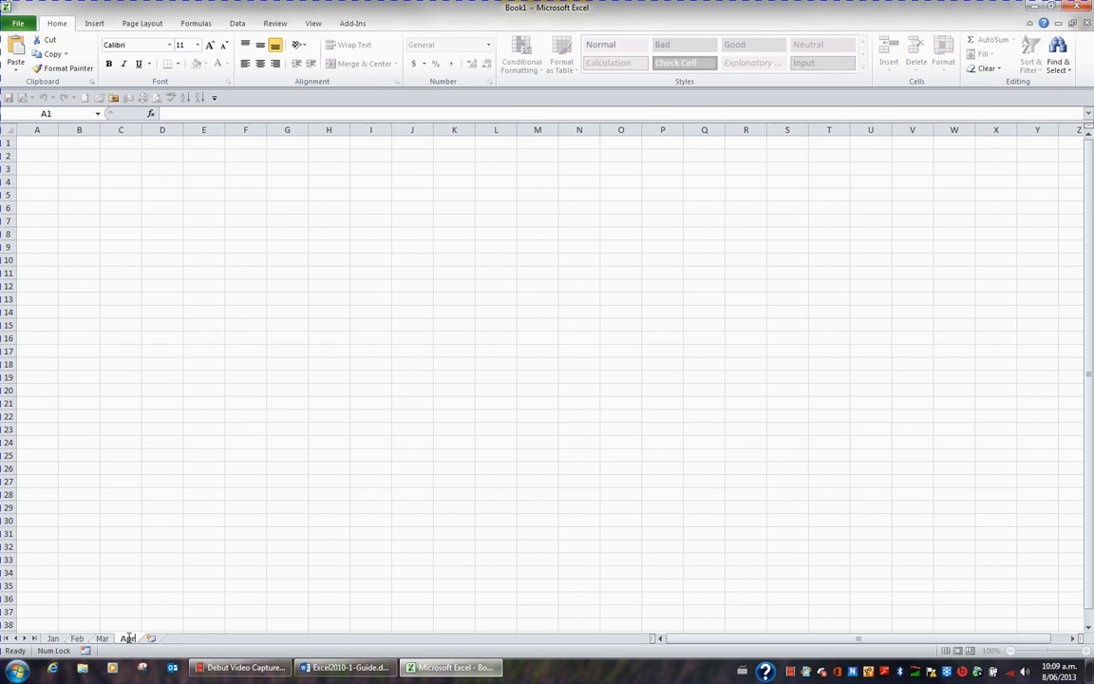
pyautogui.press('Return')
pyautogui.click(152, 638)
pyautogui.doubleClick(153, 638)
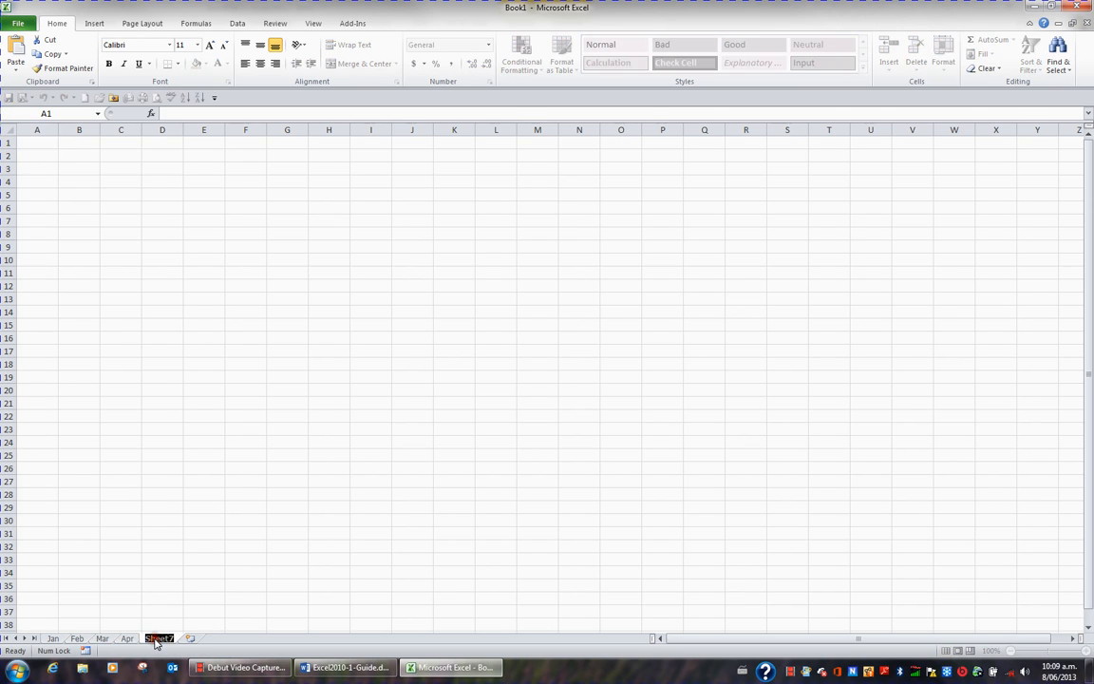
pyautogui.write('May')
pyautogui.press('Return')
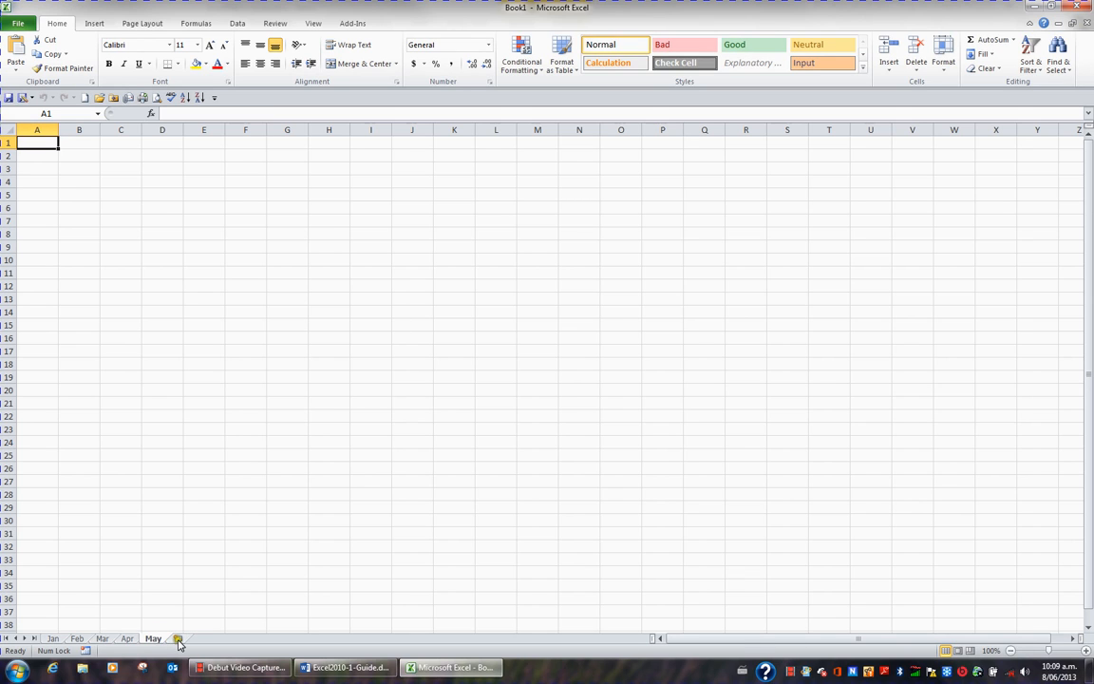
# Add two more worksheets after May and name them Jun and Jul.
pyautogui.click(178, 638)
pyautogui.doubleClick(181, 639)
pyautogui.write('Jun')
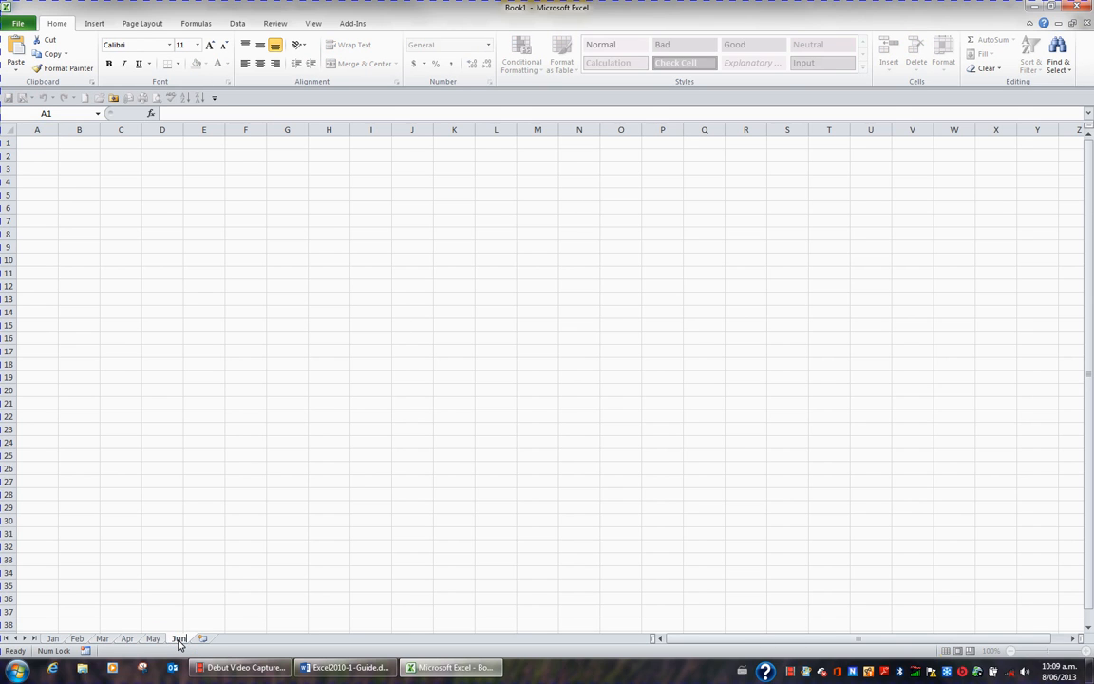
pyautogui.press('Return')
pyautogui.click(205, 638)
pyautogui.doubleClick(202, 638)
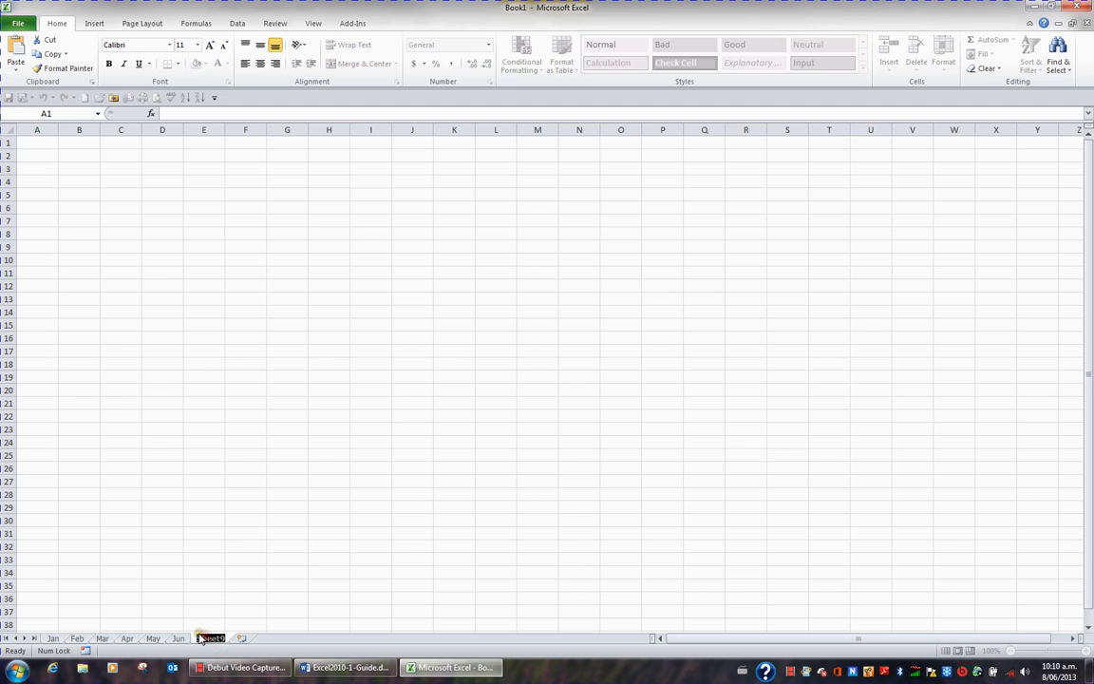
pyautogui.press('Return')
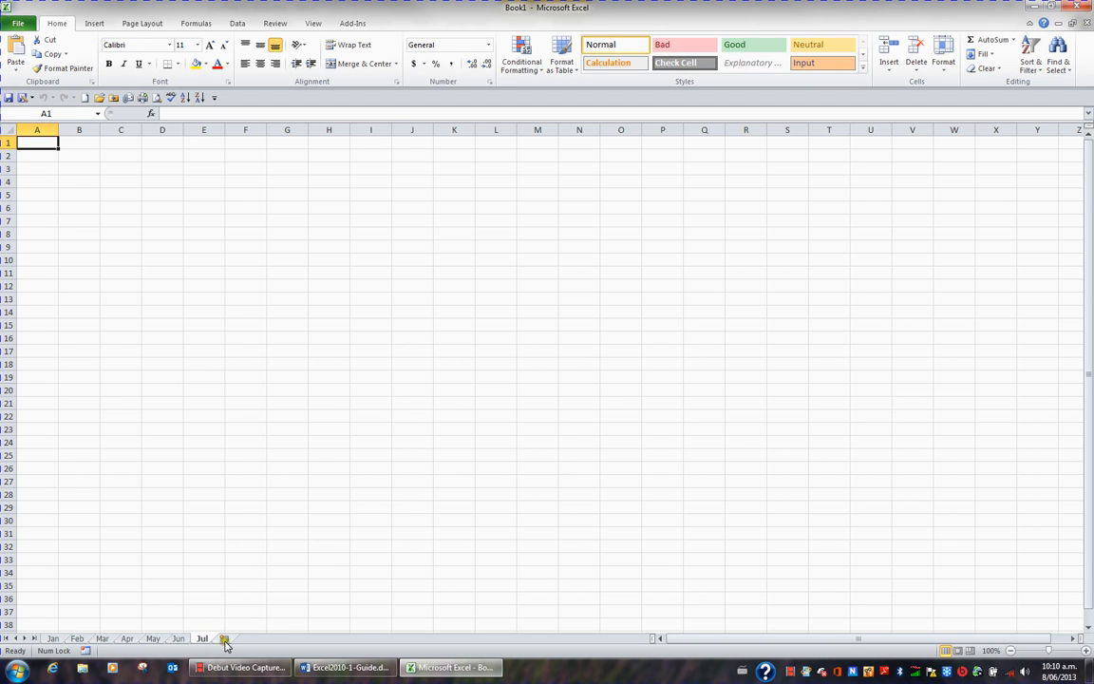
# Add three more worksheets after Jul and name them Aug, Sep and Oct.
pyautogui.click(225, 638)
pyautogui.doubleClick(233, 638)
pyautogui.write('Aug')
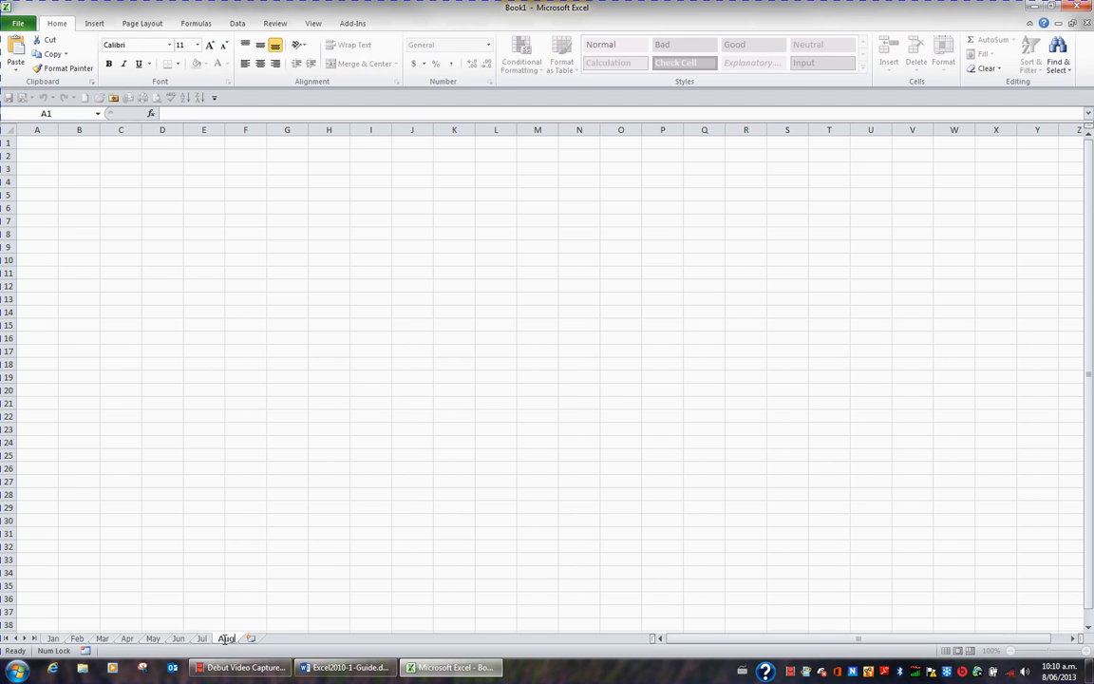
pyautogui.press('Return')
pyautogui.click(251, 638)
pyautogui.doubleClick(255, 639)
pyautogui.write('Sept')
pyautogui.click(279, 638)
pyautogui.write('Oct')
pyautogui.press('Return')
# Add the last two worksheets after Oct and name them Nov and Dec.
pyautogui.click(300, 638)
pyautogui.doubleClick(302, 638)
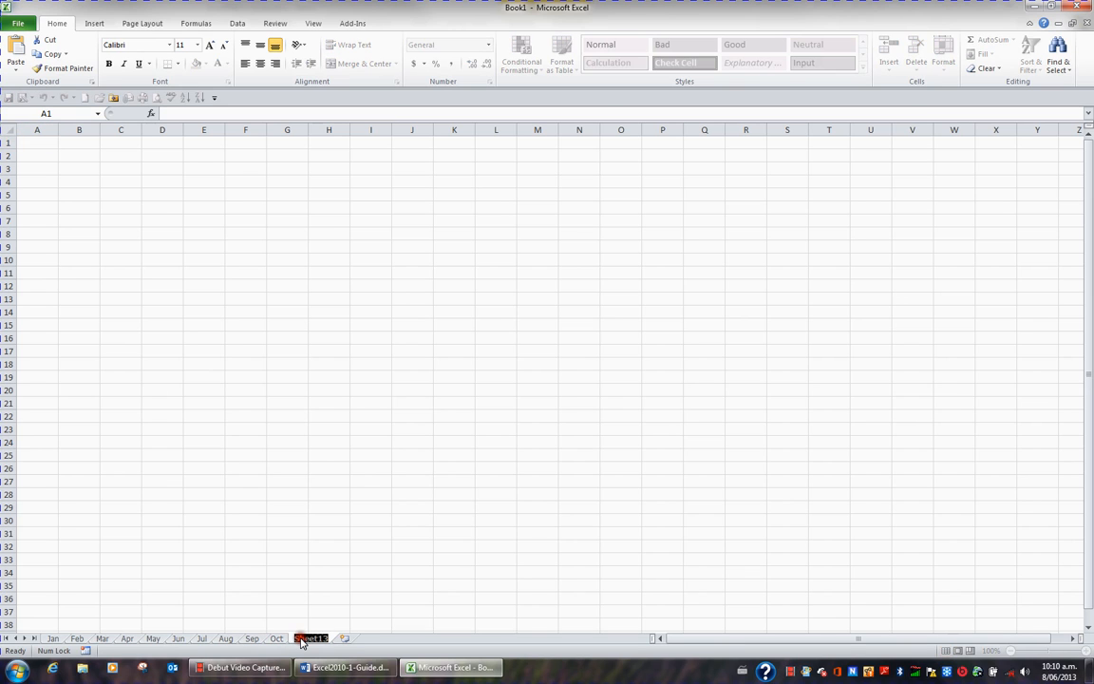
pyautogui.write('Nov')
pyautogui.press('Return')
pyautogui.click(324, 638)
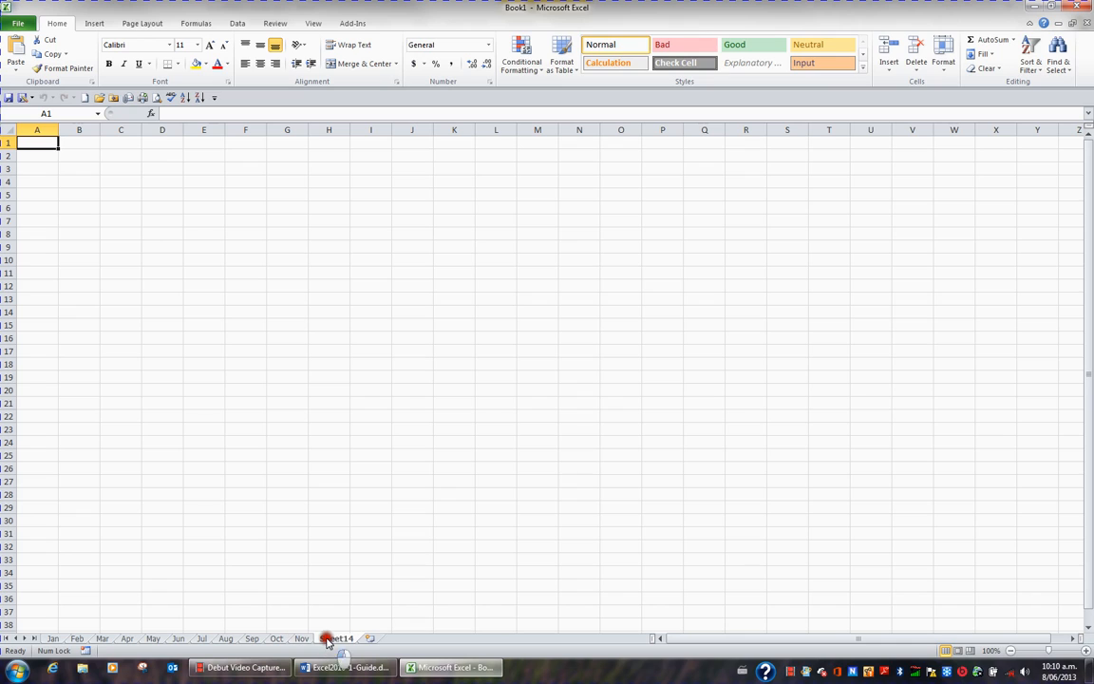
pyautogui.doubleClick(327, 638)
pyautogui.write('Dec')
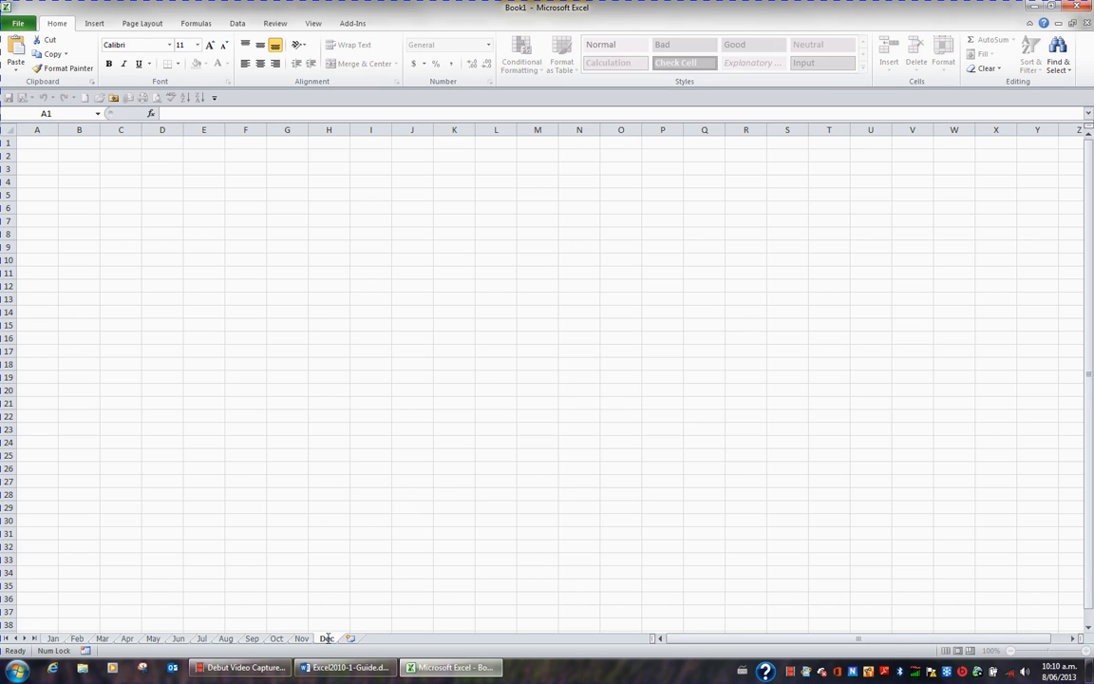
pyautogui.press('Return')
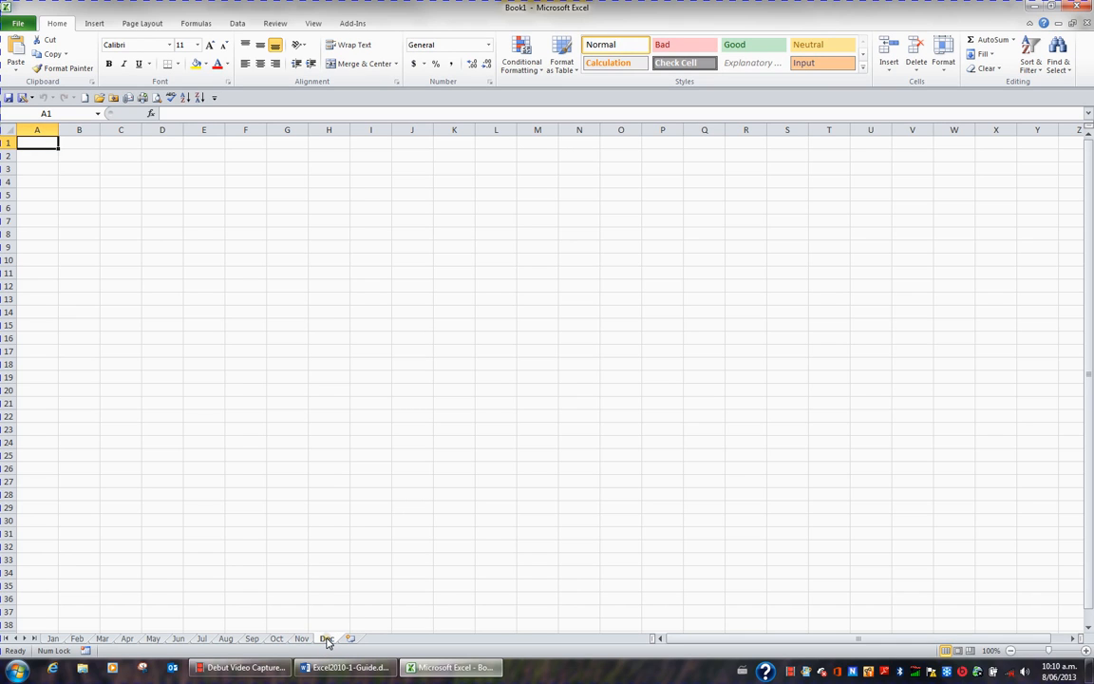
# Move the Jan, Feb and Mar sheets, in that order, to the end of the workbook after Dec.
pyautogui.moveTo(328, 641); pyautogui.dragTo(131, 644)
pyautogui.click(53, 641)
pyautogui.moveTo(54, 640)
pyautogui.mouseDown()
pyautogui.moveTo(355, 636)
pyautogui.moveTo(49, 637)
pyautogui.moveTo(345, 638)
pyautogui.mouseUp()
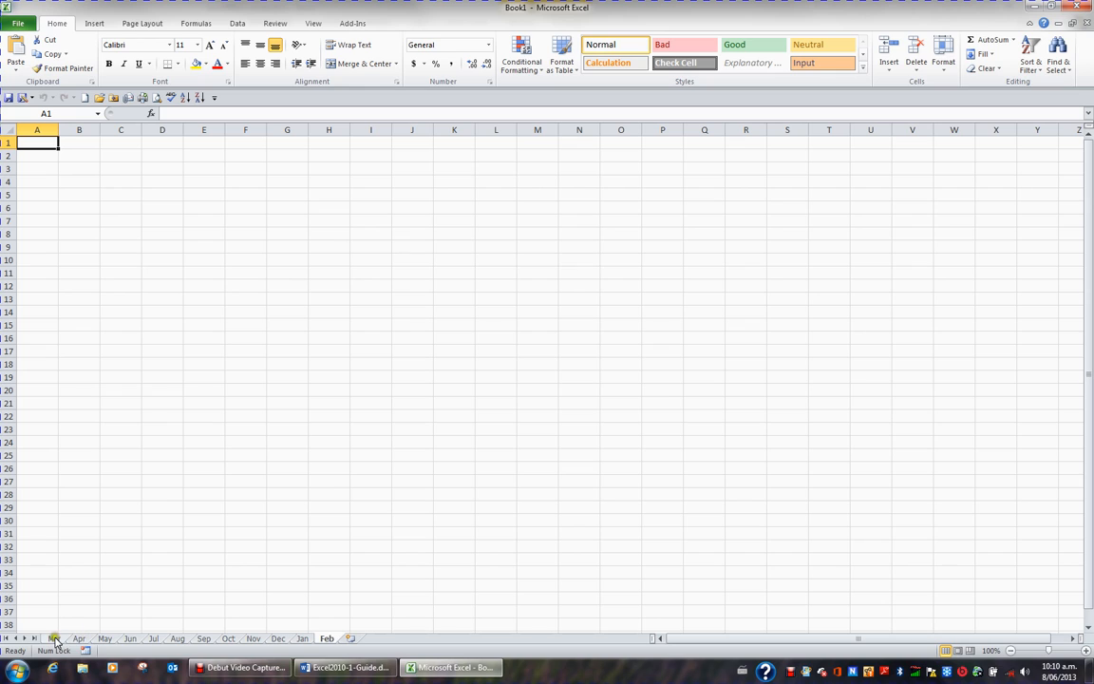
pyautogui.moveTo(55, 641); pyautogui.dragTo(354, 637)
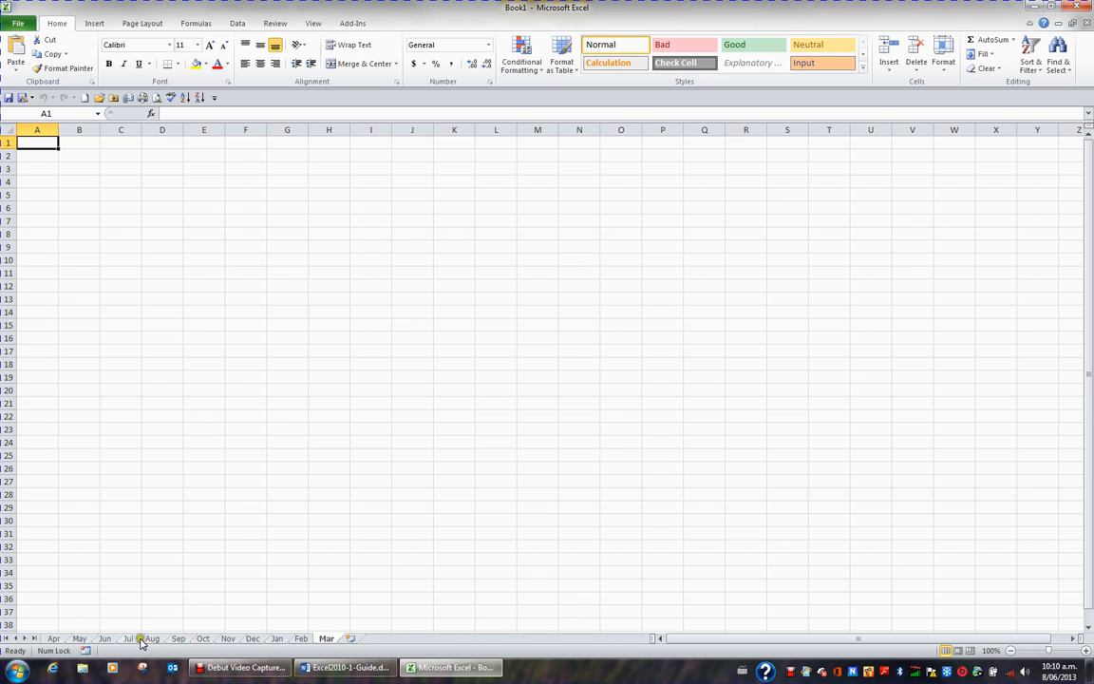
# Group the Apr, May and Jun sheets and set their tab colour to the standard Blue.
pyautogui.click(51, 639)
pyautogui.click(54, 640)
pyautogui.moveTo(78, 641)
pyautogui.mouseDown()
pyautogui.moveTo(109, 640)
pyautogui.moveTo(55, 642)
pyautogui.mouseUp()
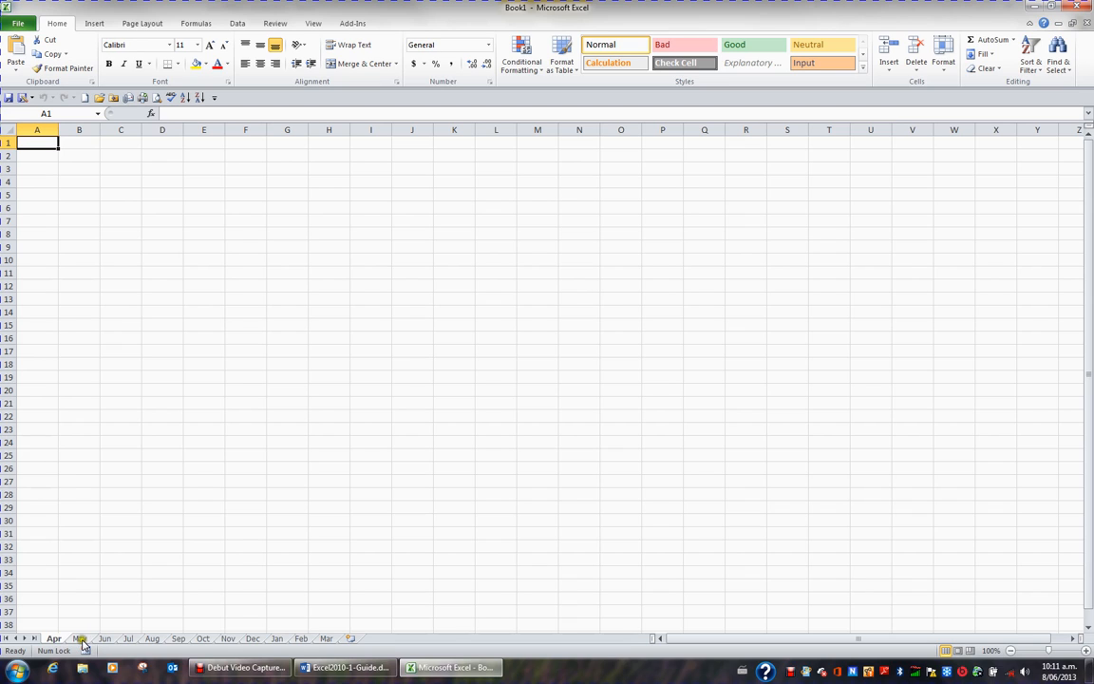
pyautogui.keyDown('ctrl'); pyautogui.click(81, 639); pyautogui.keyUp('ctrl')
pyautogui.keyDown('ctrl'); pyautogui.click(105, 639); pyautogui.keyUp('ctrl')
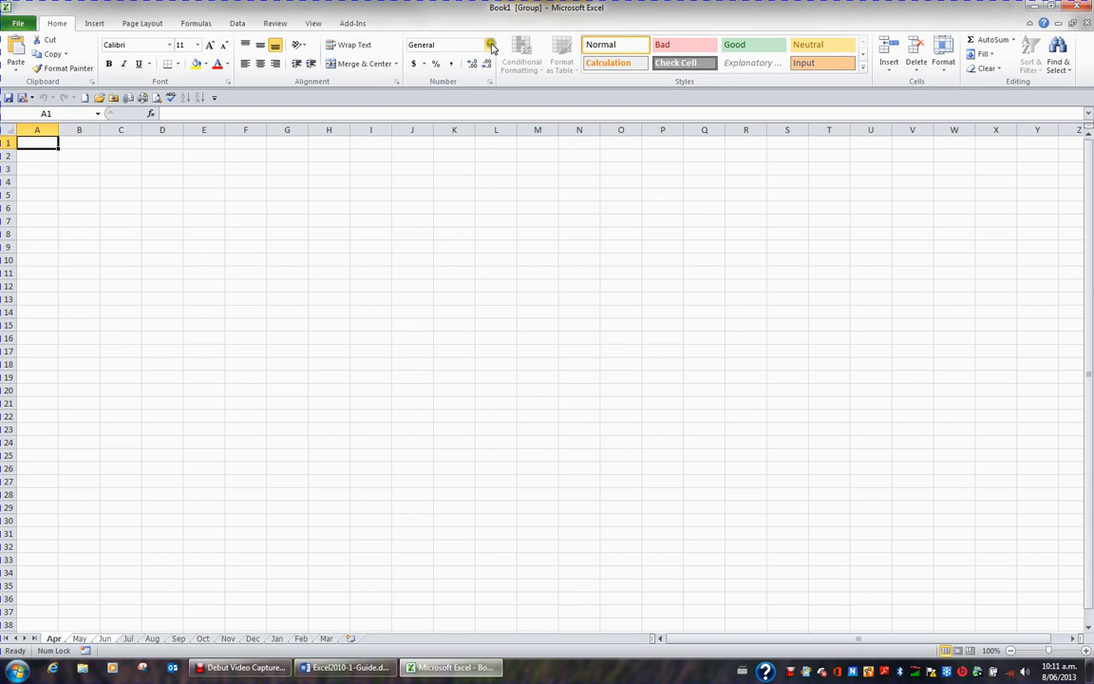
pyautogui.rightClick(83, 645)
pyautogui.click(84, 645)
pyautogui.rightClick(84, 643)
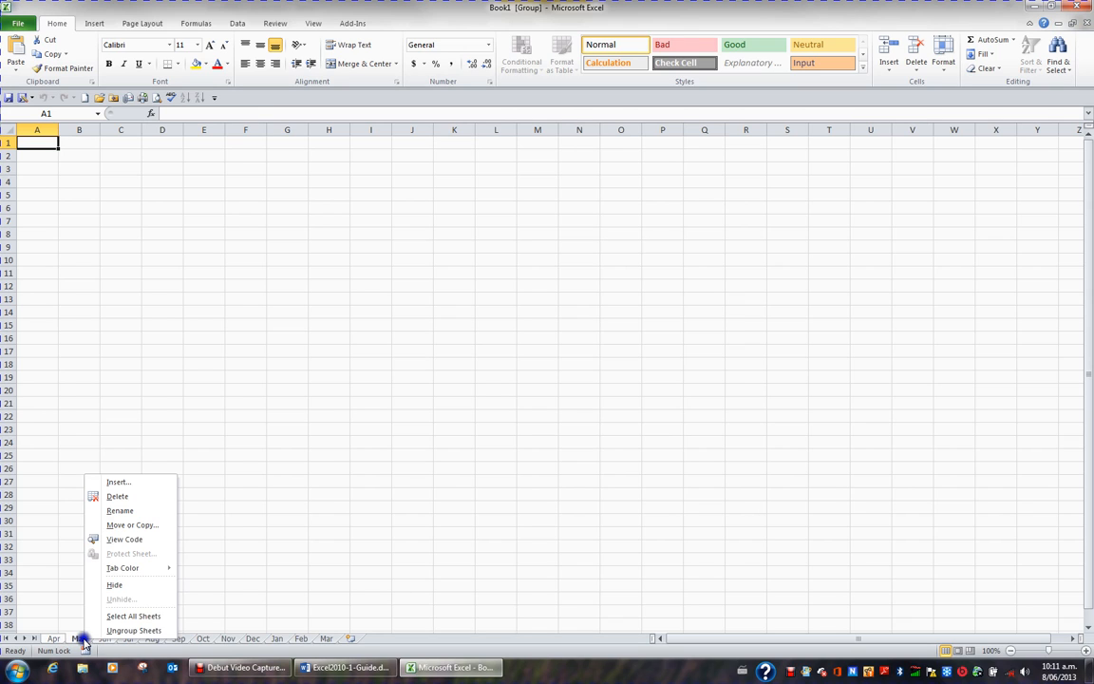
pyautogui.moveTo(129, 571)
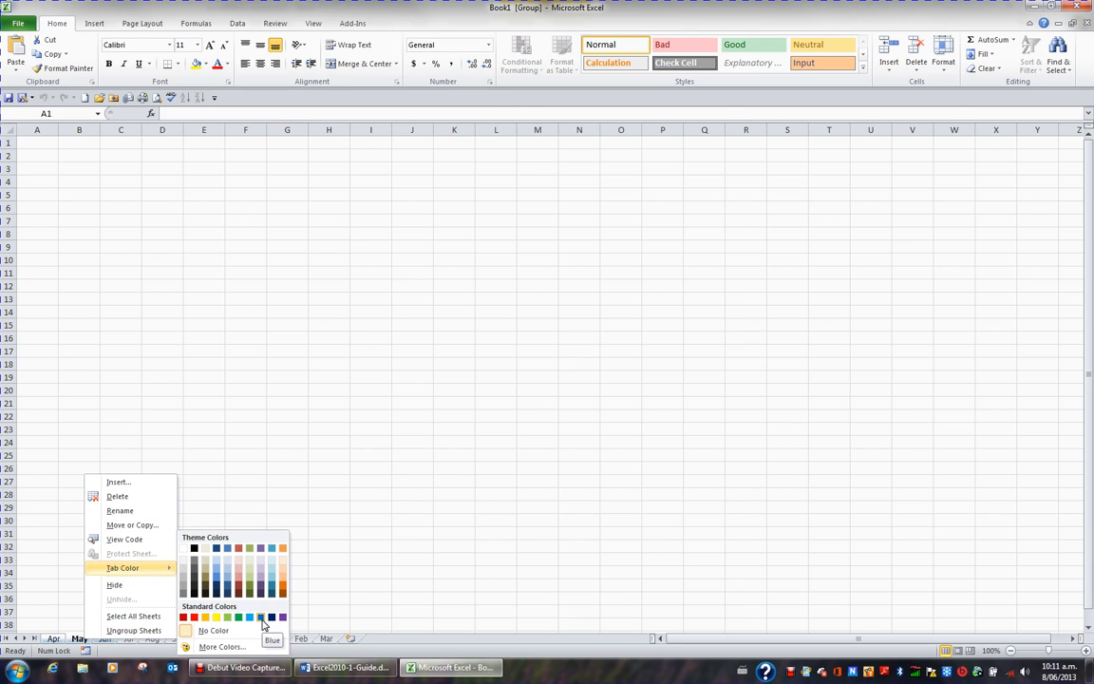
pyautogui.click(262, 618)
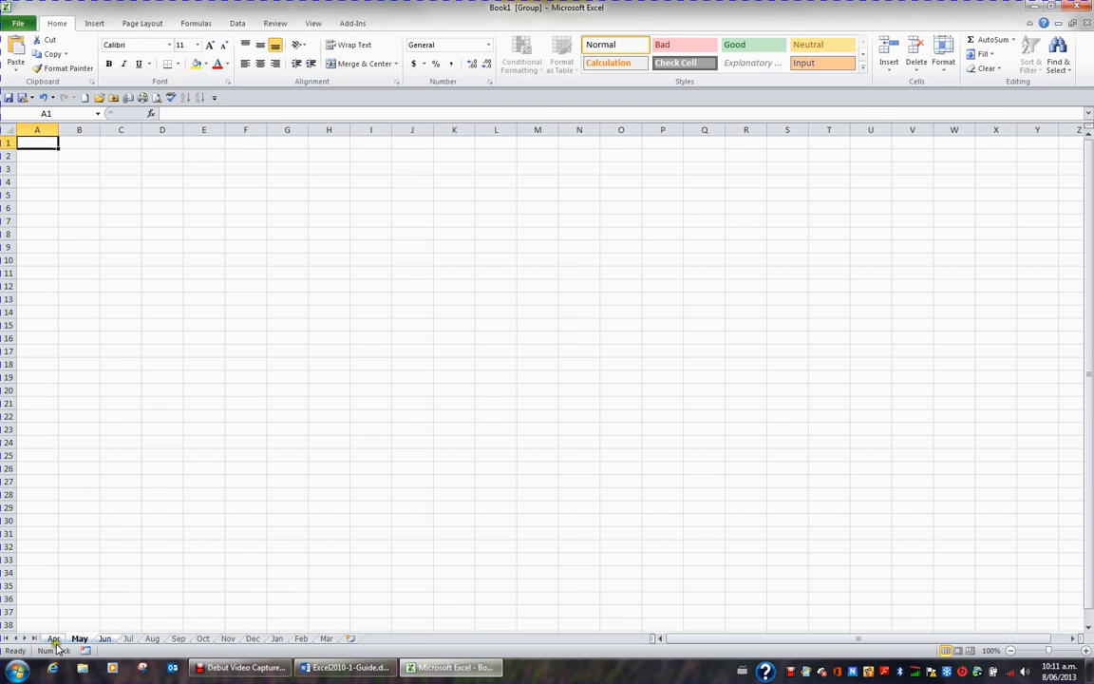
# Group the Jul, Aug and Sep sheets and set their tab colour to the standard Yellow.
pyautogui.click(111, 640)
pyautogui.moveTo(111, 640); pyautogui.dragTo(130, 641)
pyautogui.click(130, 641)
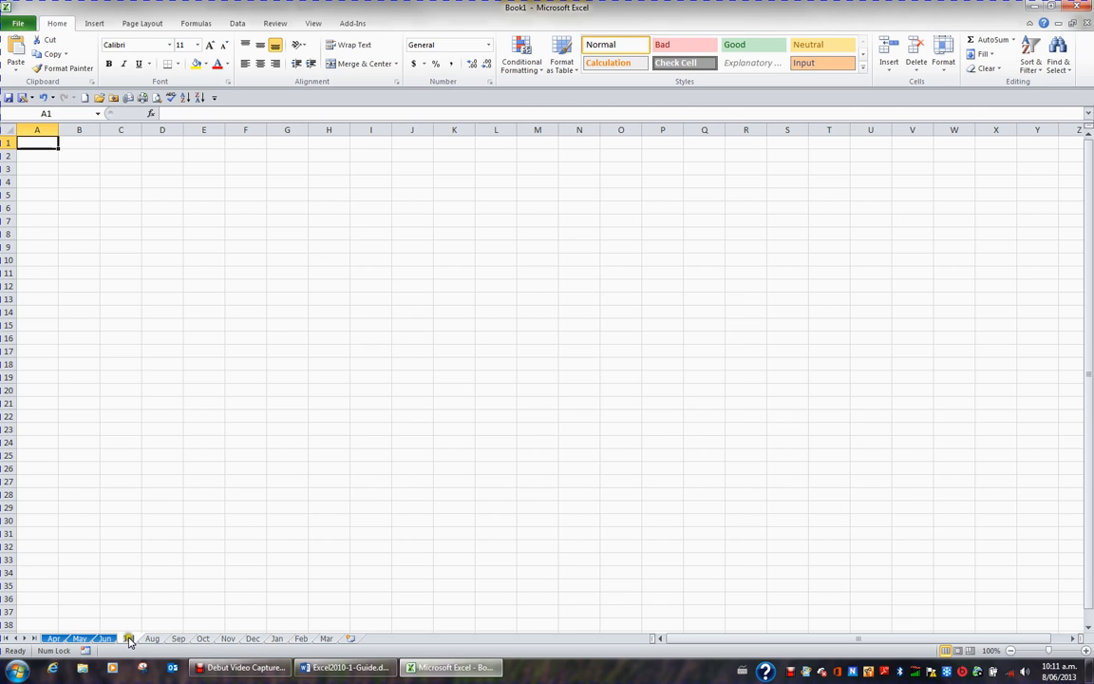
pyautogui.click(141, 639)
pyautogui.keyDown('ctrl'); pyautogui.click(152, 640); pyautogui.keyUp('ctrl')
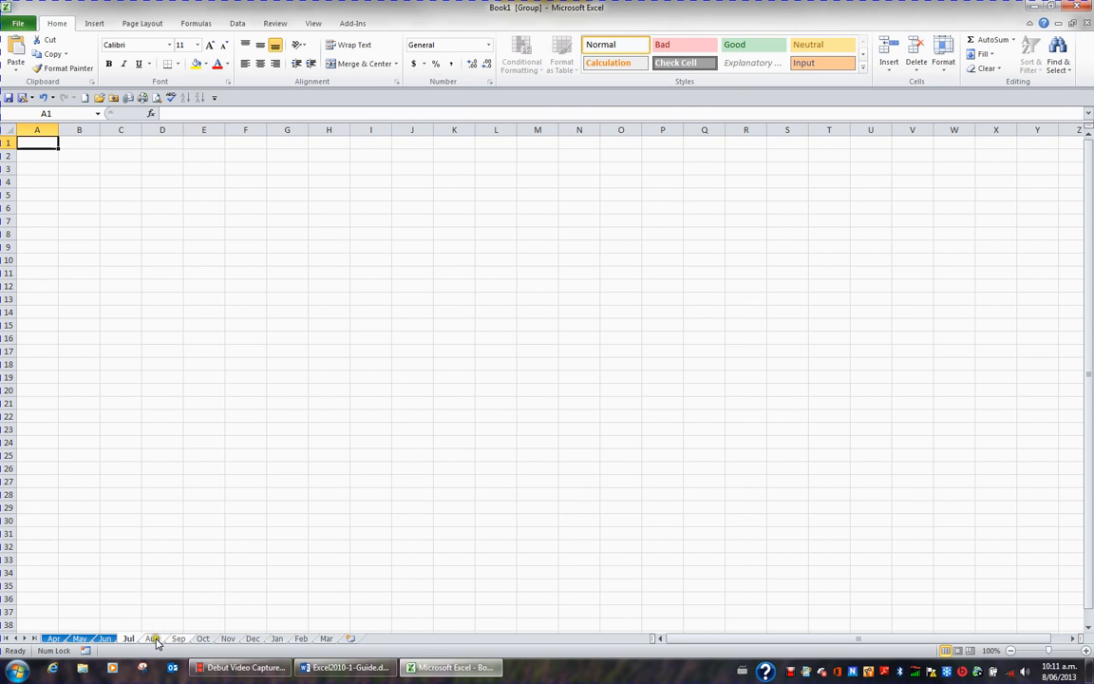
pyautogui.rightClick(157, 640)
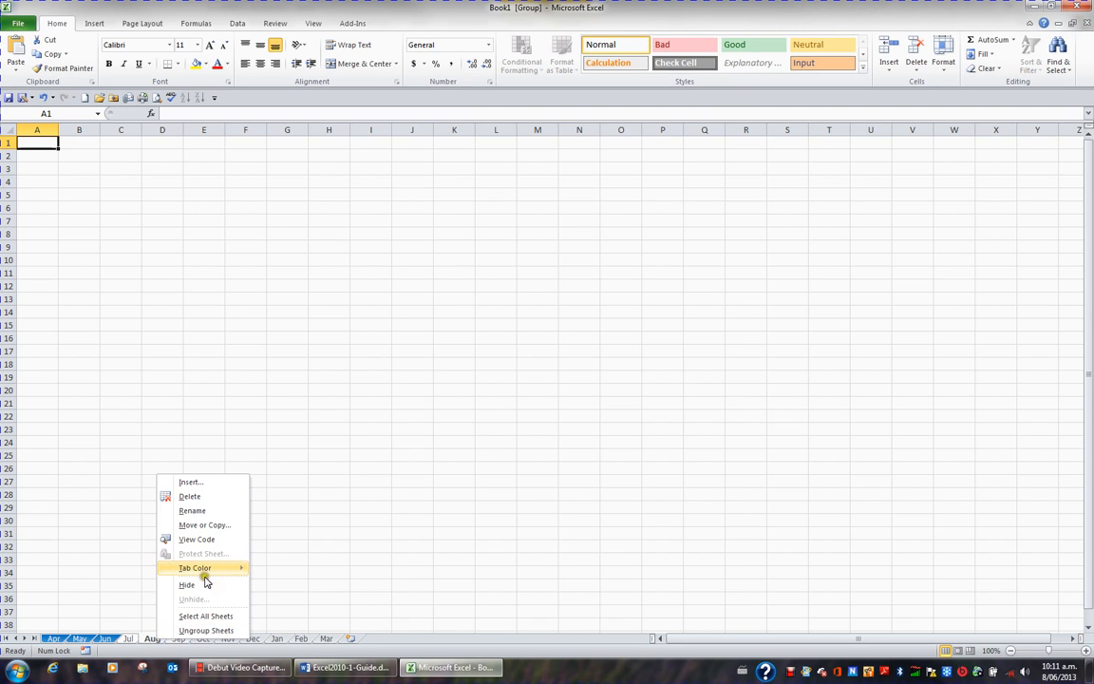
pyautogui.moveTo(208, 575)
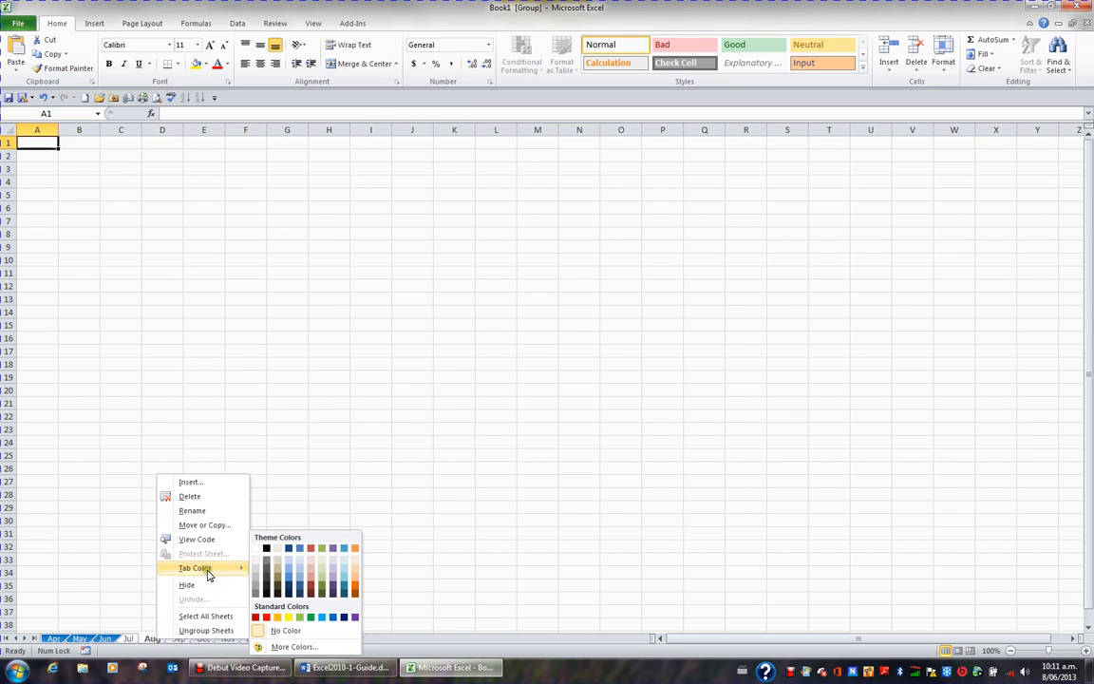
pyautogui.click(290, 617)
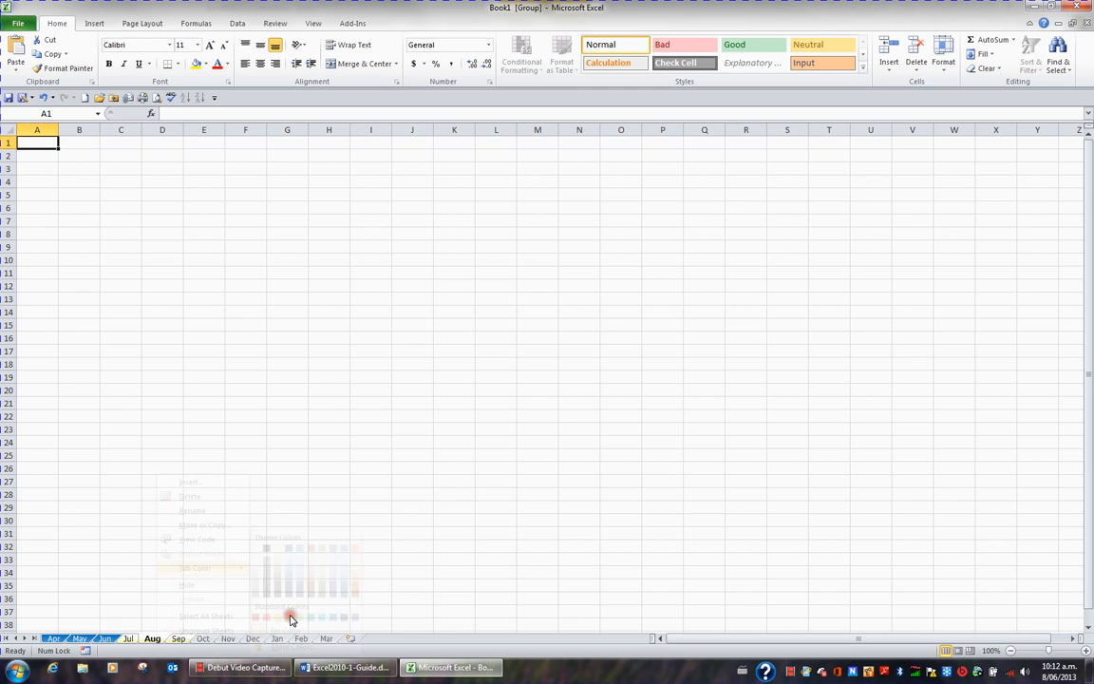
# Group the Oct, Nov and Dec sheets and set their tab colour to a darker orange theme colour.
pyautogui.click(203, 639)
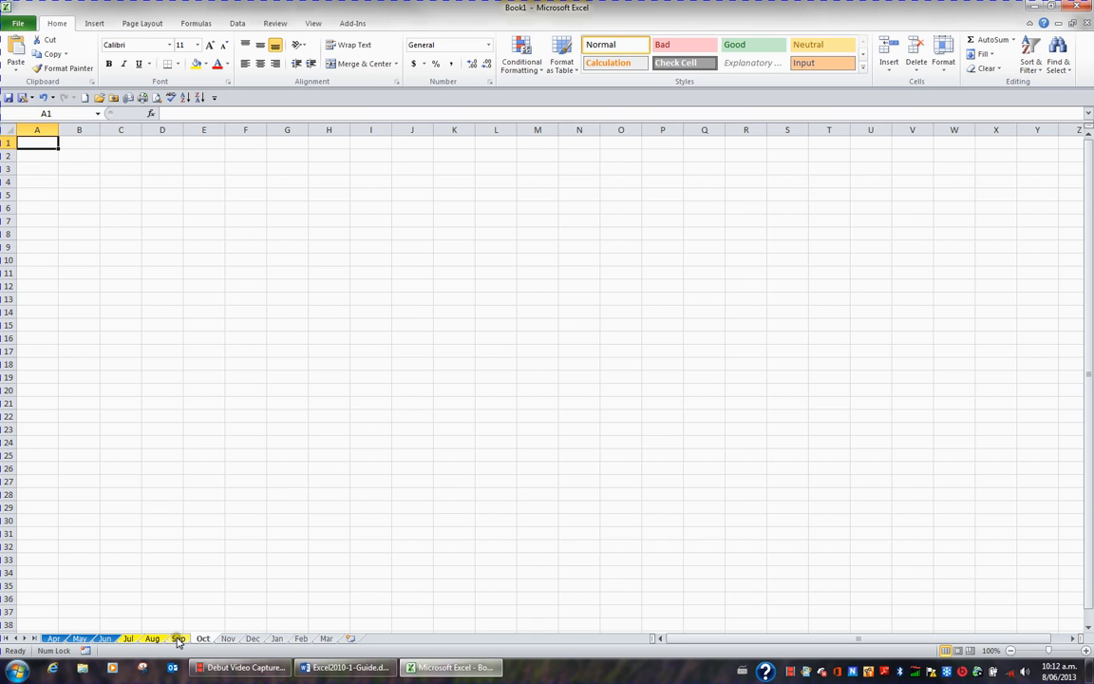
pyautogui.keyDown('ctrl'); pyautogui.click(228, 639); pyautogui.keyUp('ctrl')
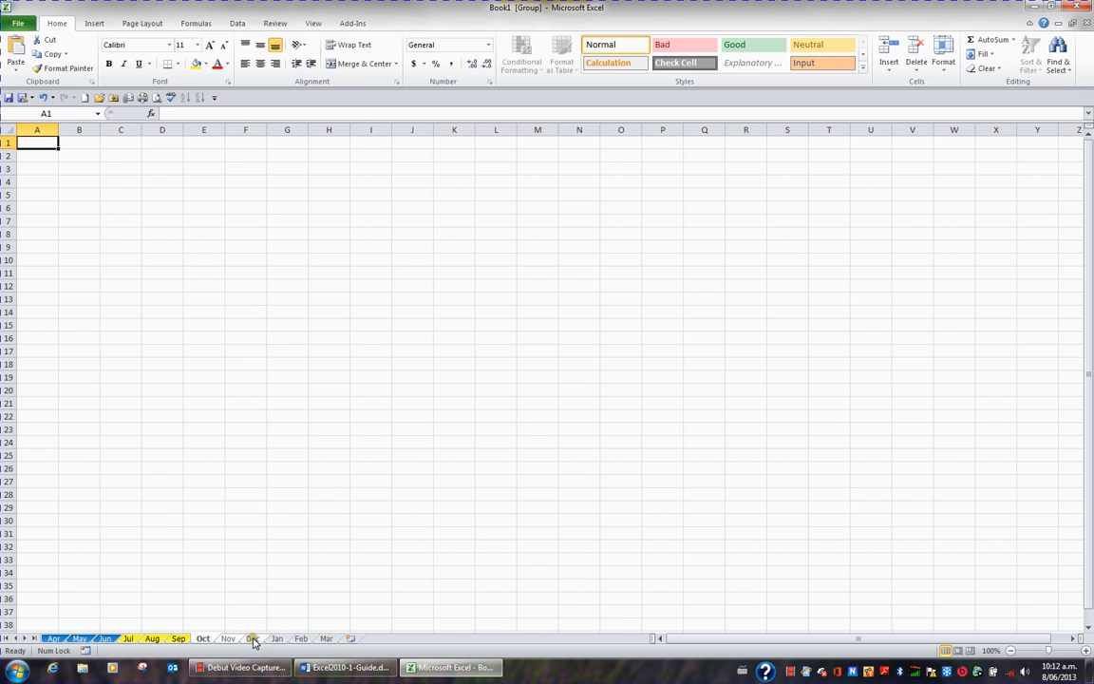
pyautogui.rightClick(253, 639)
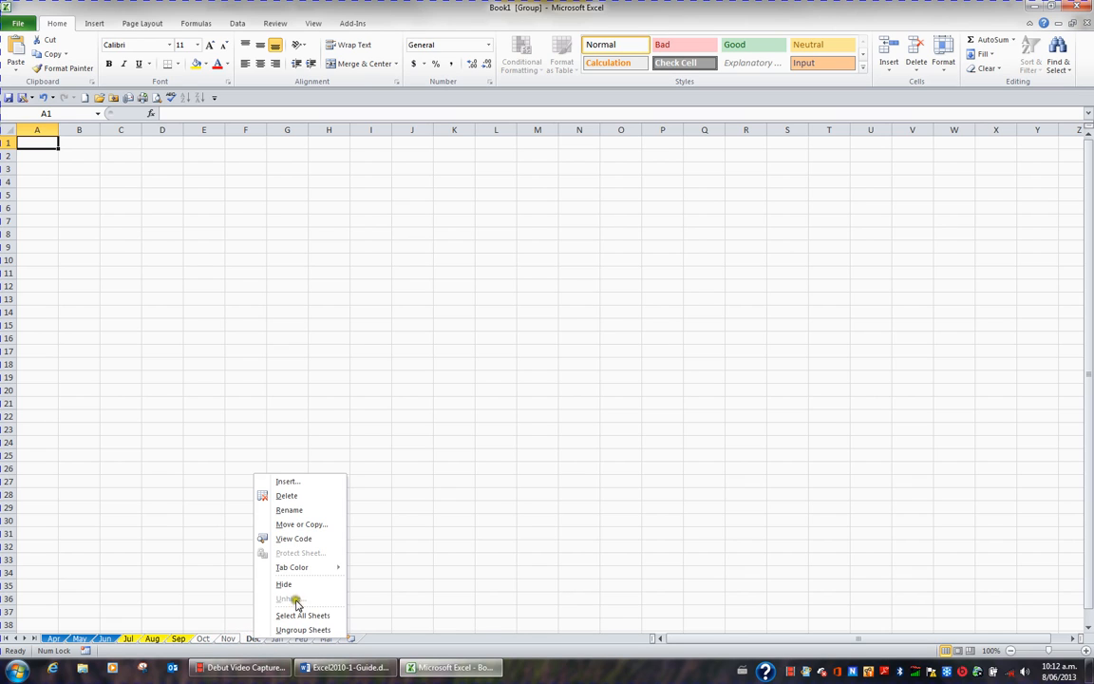
pyautogui.moveTo(306, 568)
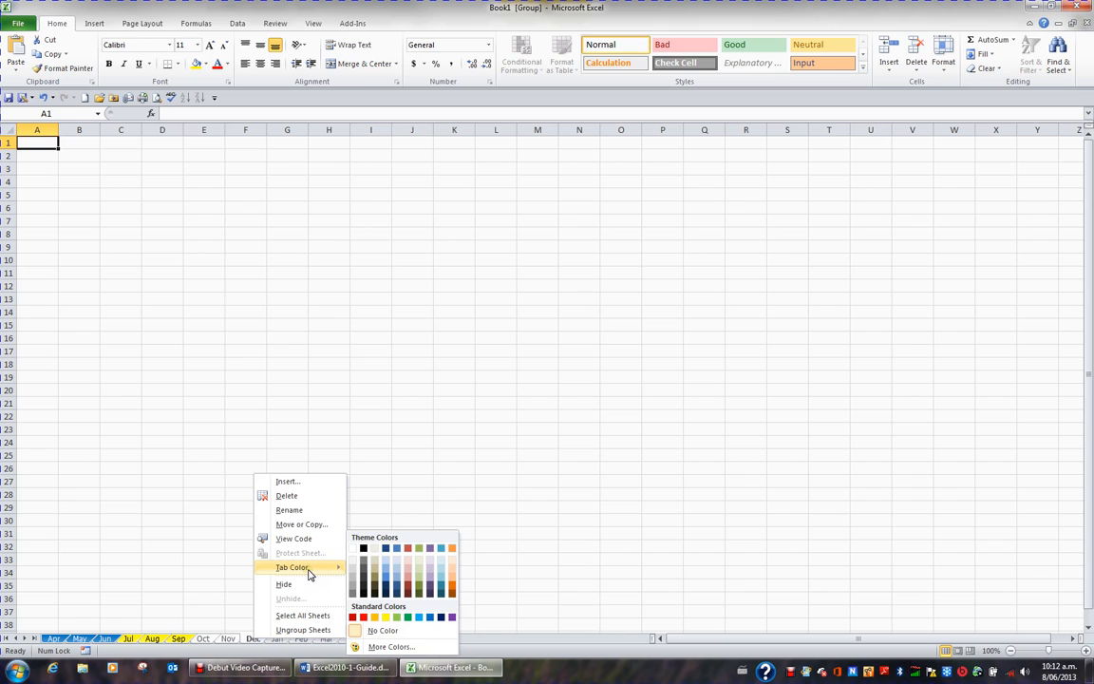
pyautogui.click(453, 589)
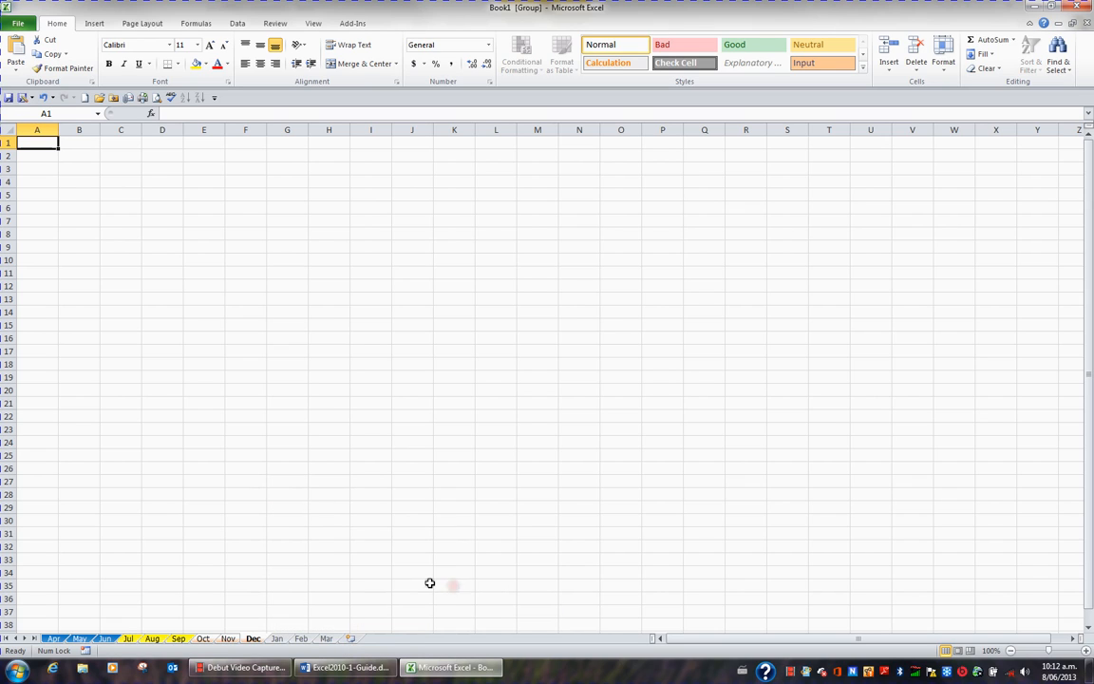
# Group the Jan, Feb and Mar sheets and set their tab colour to a dark olive green theme colour.
pyautogui.click(276, 638)
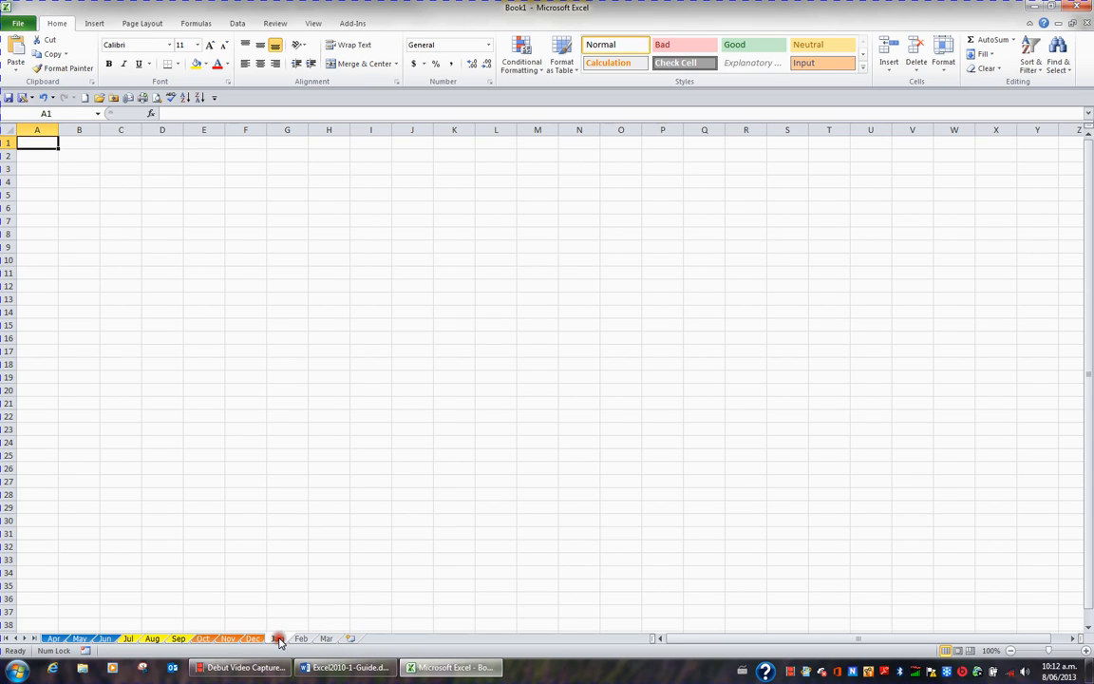
pyautogui.keyDown('shift'); pyautogui.click(302, 638); pyautogui.keyUp('shift')
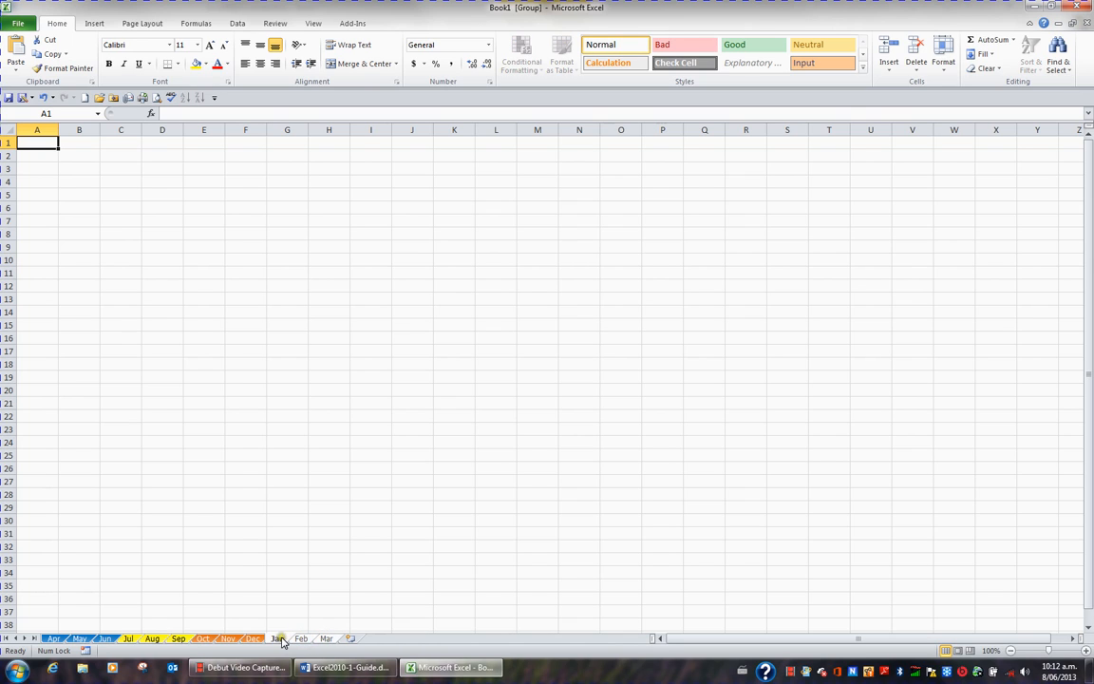
pyautogui.keyDown('shift'); pyautogui.click(324, 639); pyautogui.keyUp('shift')
pyautogui.rightClick(324, 639)
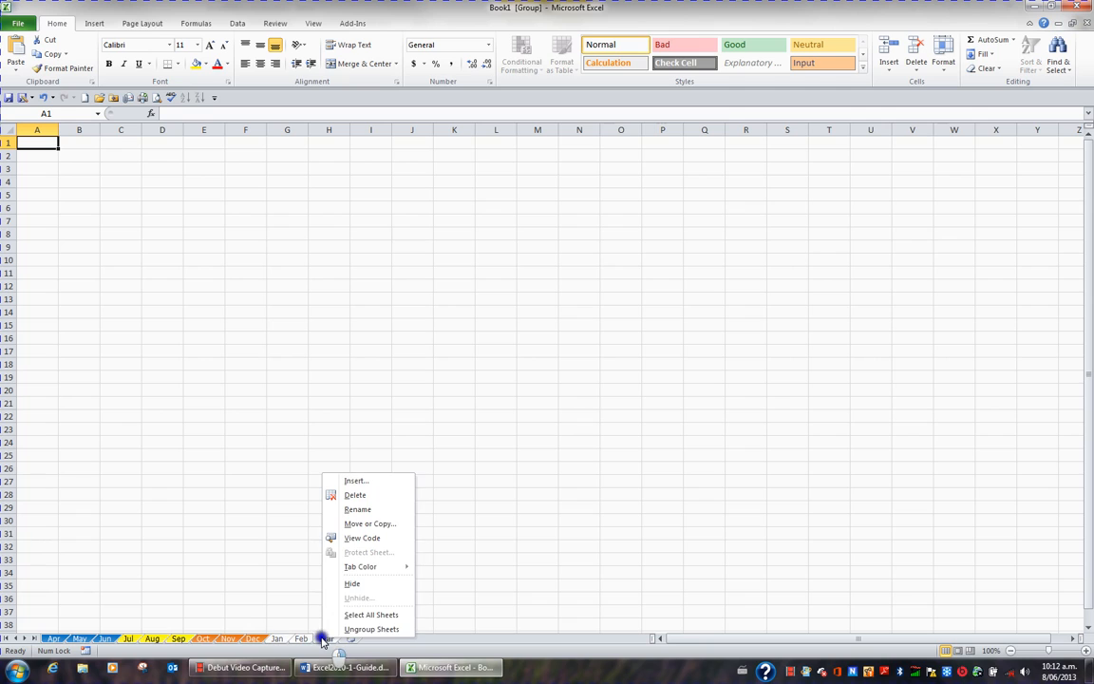
pyautogui.moveTo(370, 568)
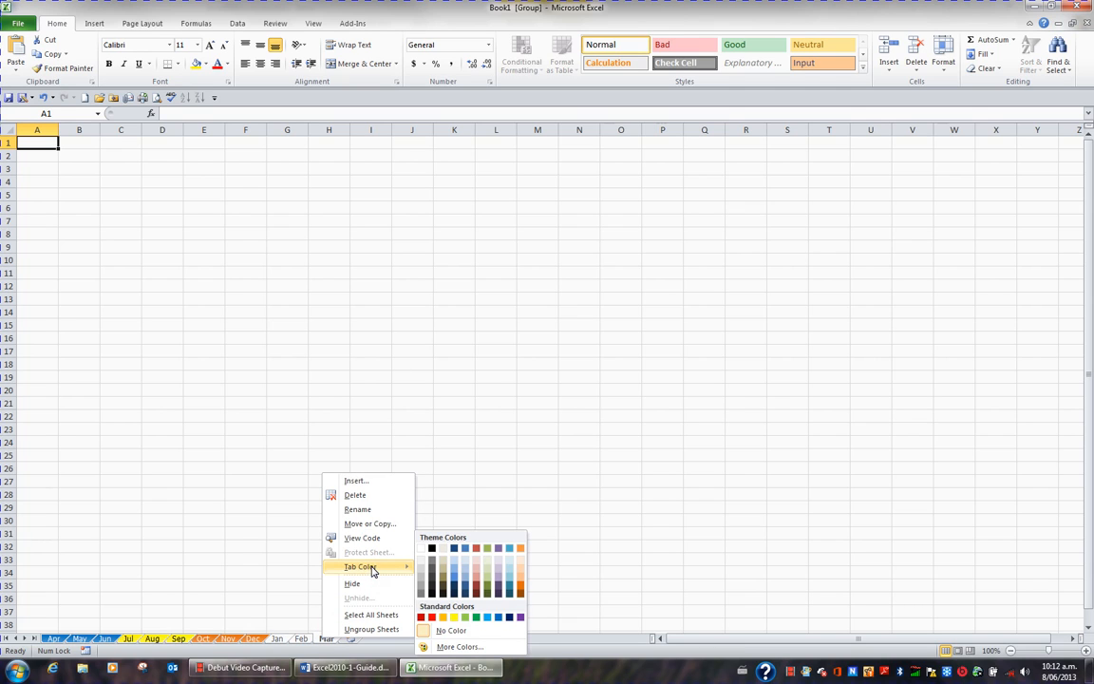
pyautogui.click(487, 589)
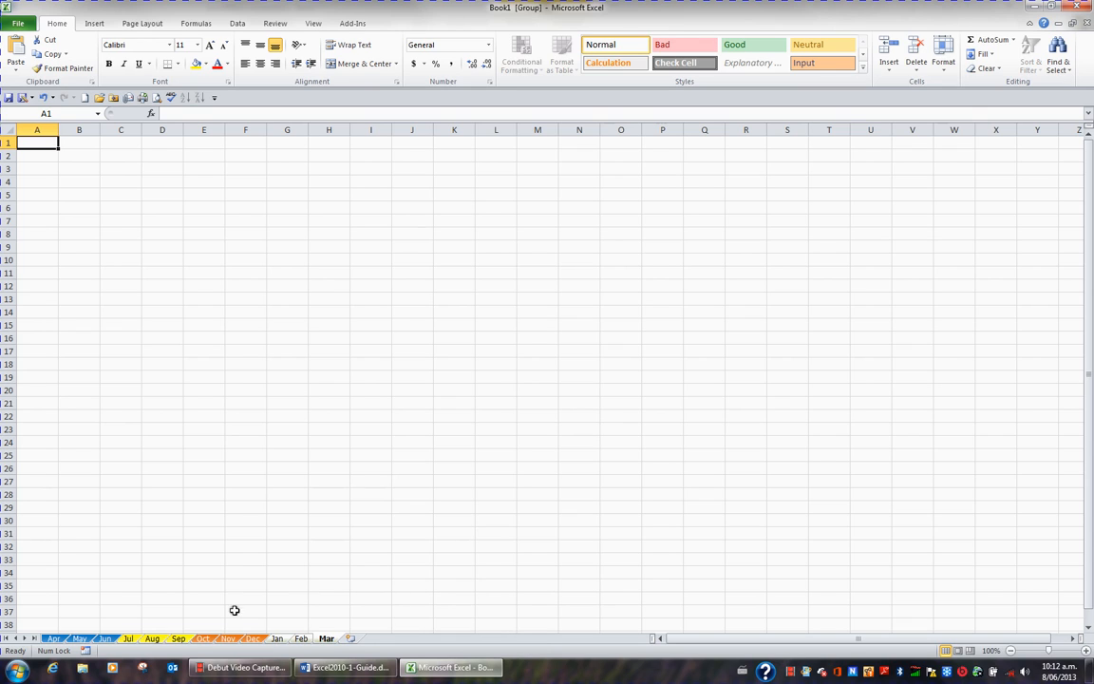
# Examine the coloured month sheets one by one from Apr to Dec, and return to the Apr sheet.
pyautogui.click(54, 638)
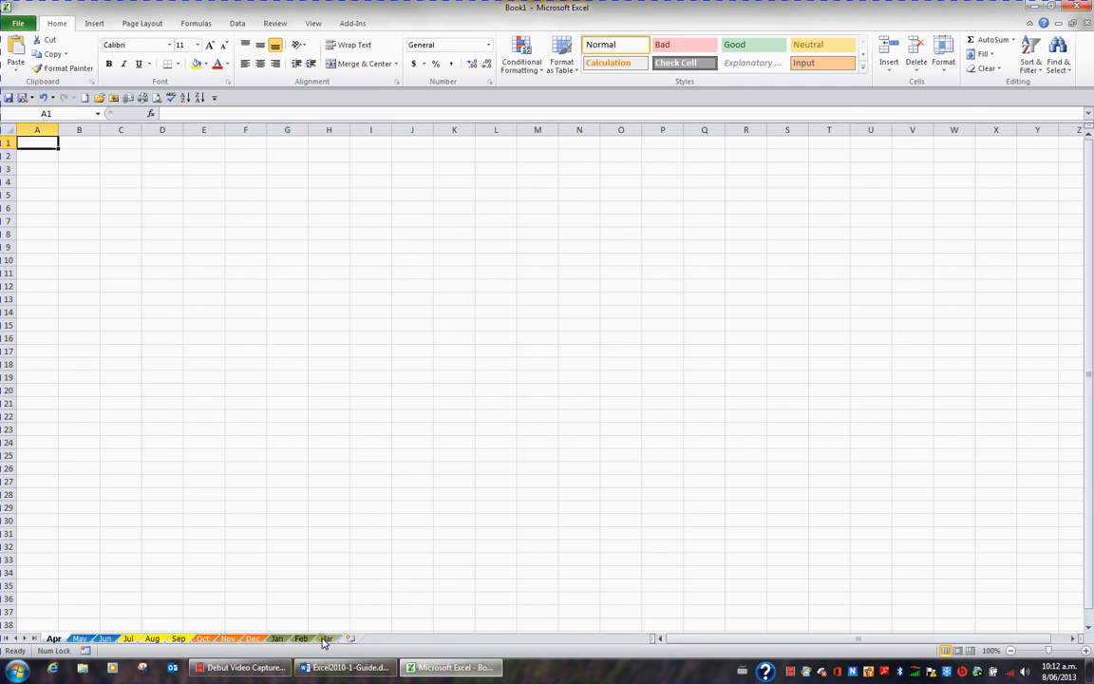
pyautogui.click(80, 638)
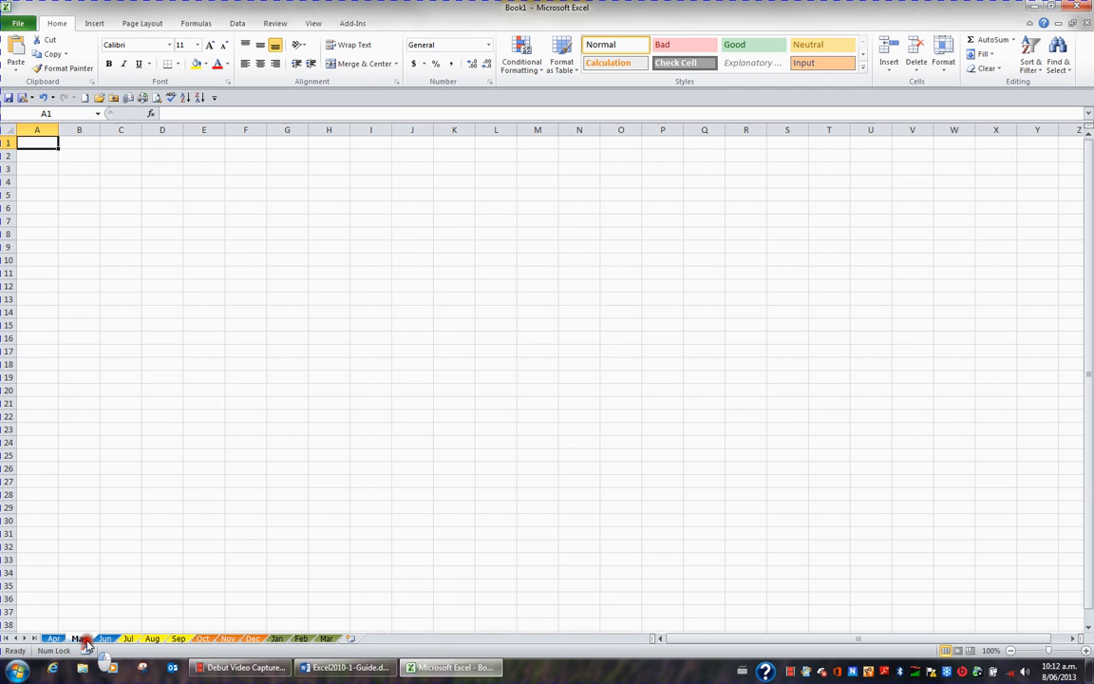
pyautogui.click(104, 639)
pyautogui.click(128, 639)
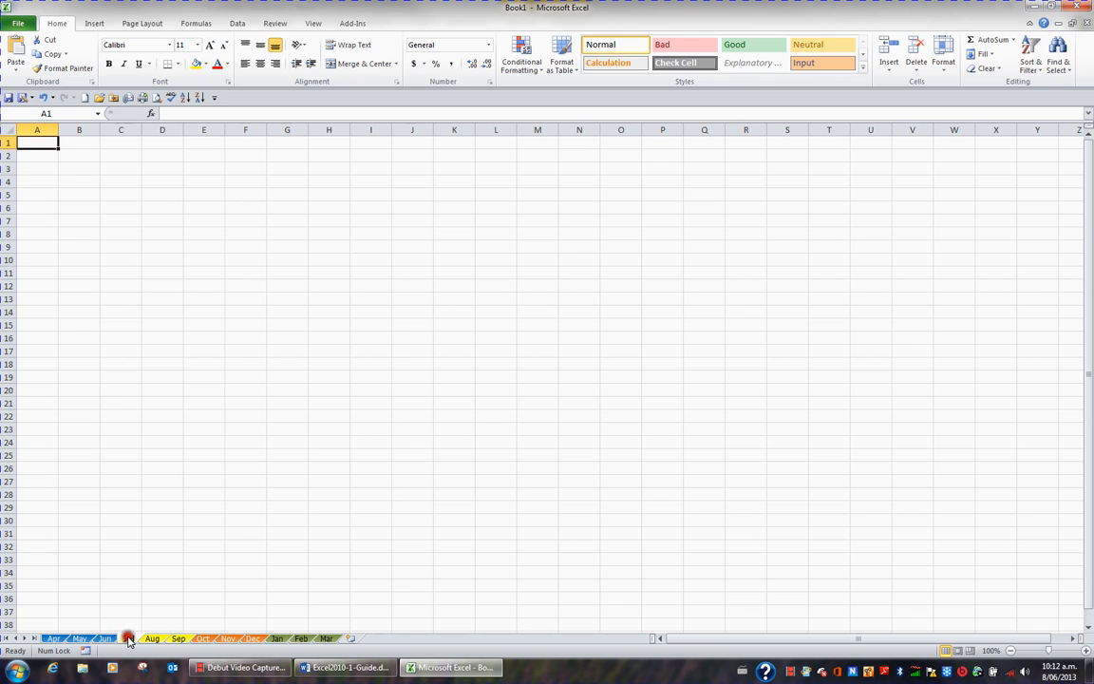
pyautogui.click(152, 639)
pyautogui.click(179, 640)
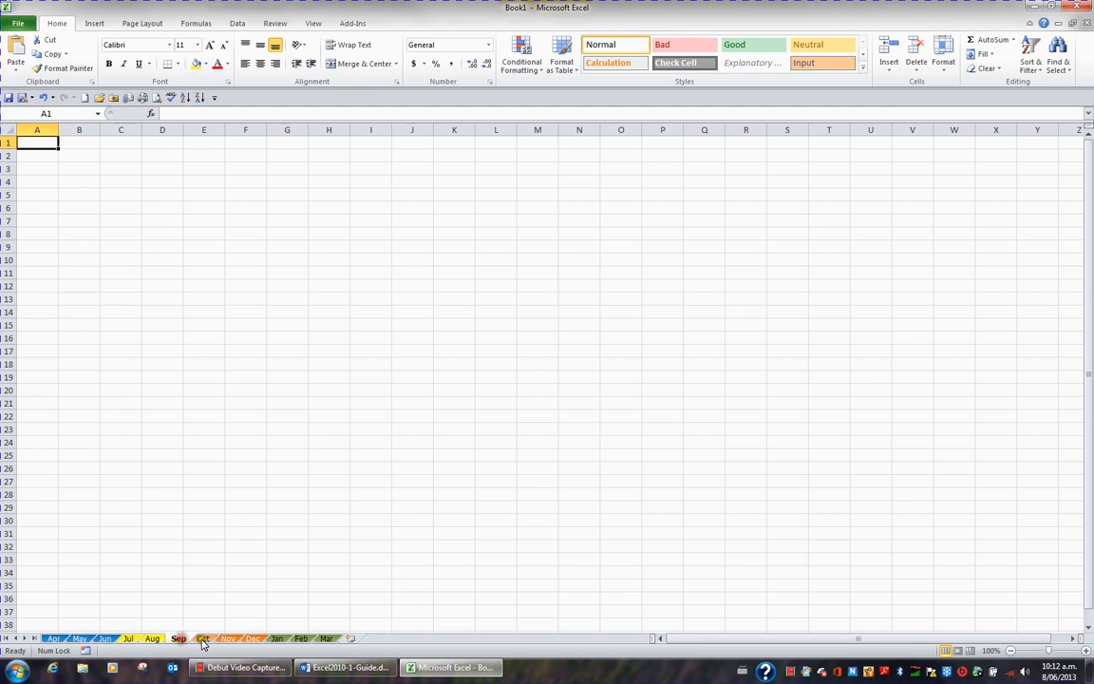
pyautogui.click(203, 639)
pyautogui.click(228, 639)
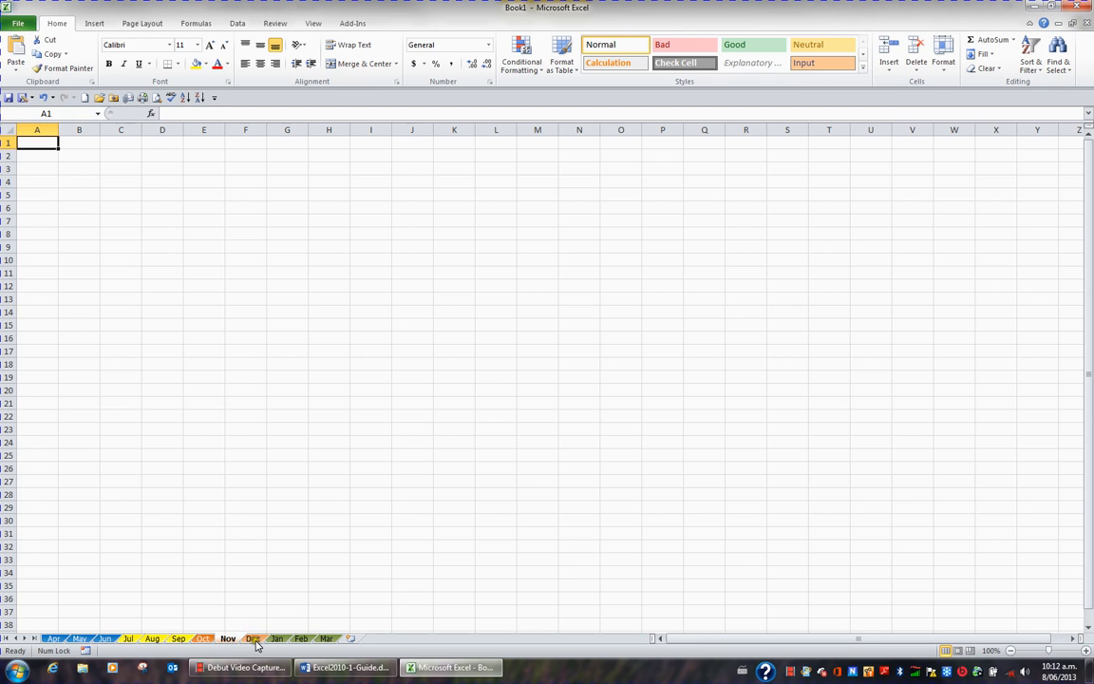
pyautogui.click(253, 639)
pyautogui.click(53, 639)
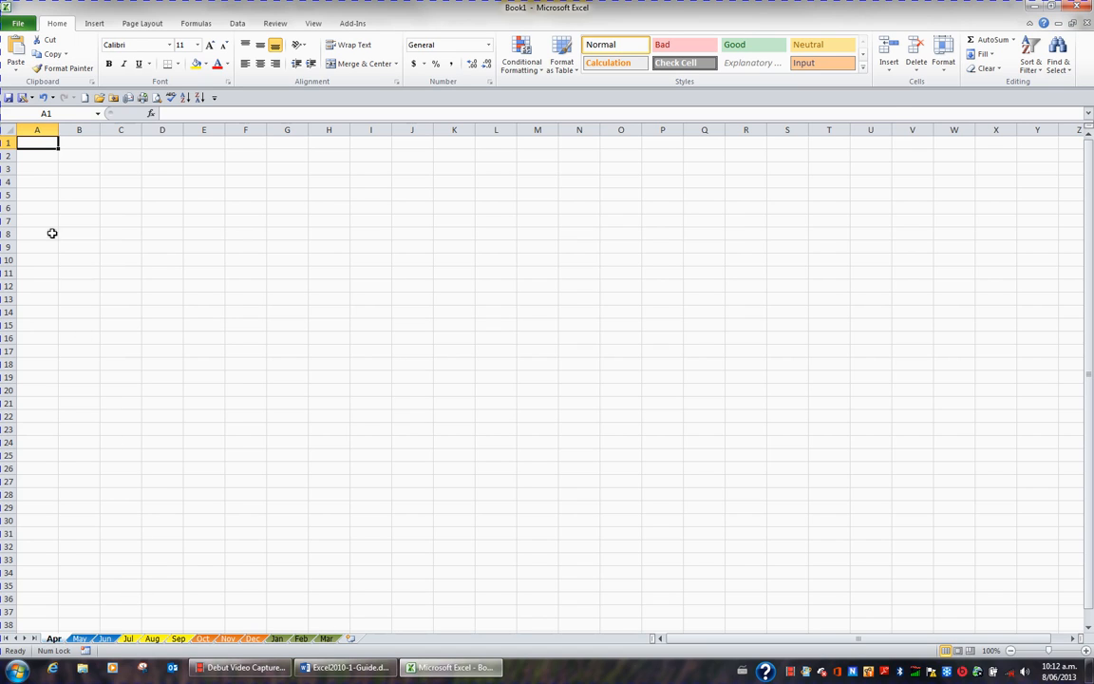
# Save the workbook to the Desktop as an Excel Workbook named Months.
pyautogui.click(8, 98)
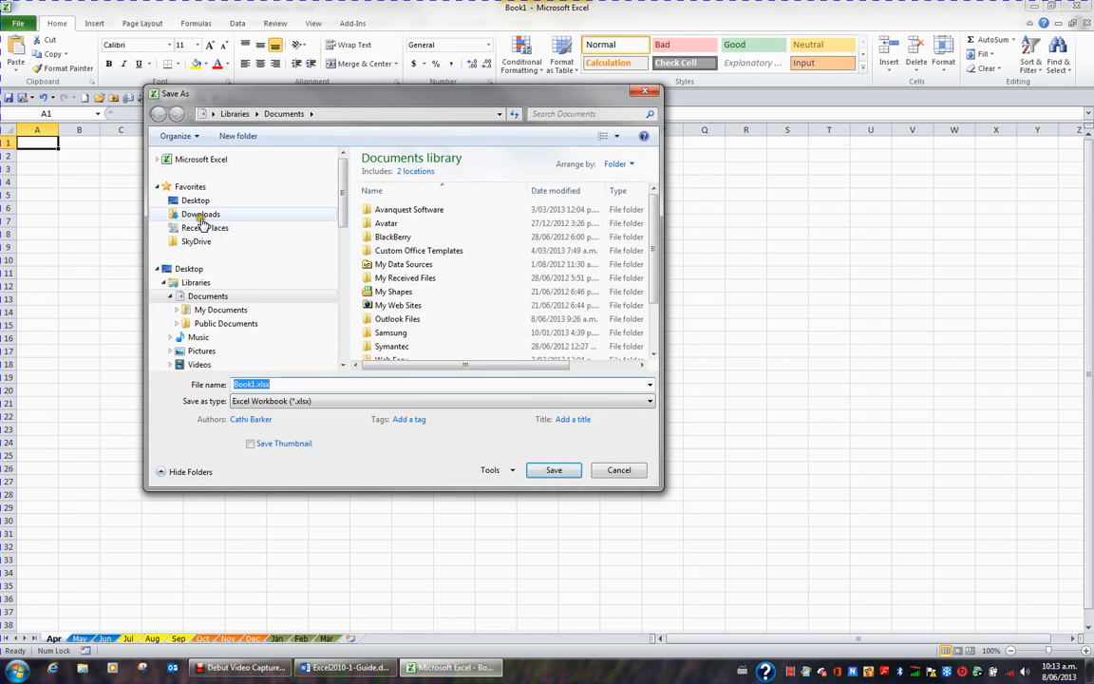
pyautogui.click(198, 200)
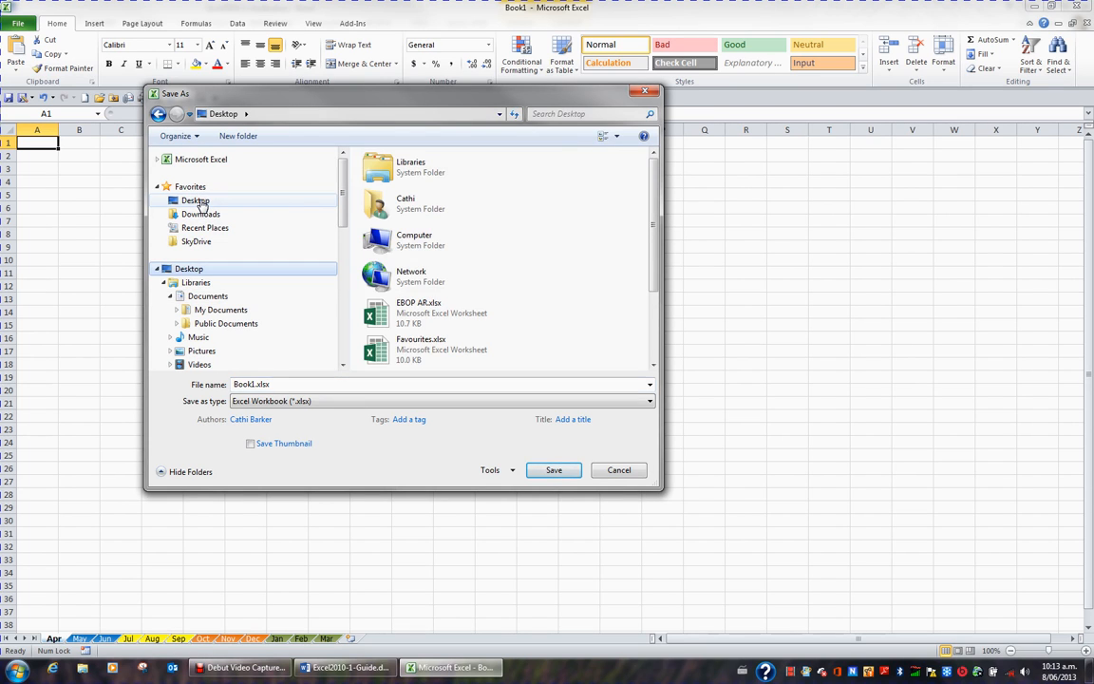
pyautogui.doubleClick(265, 385)
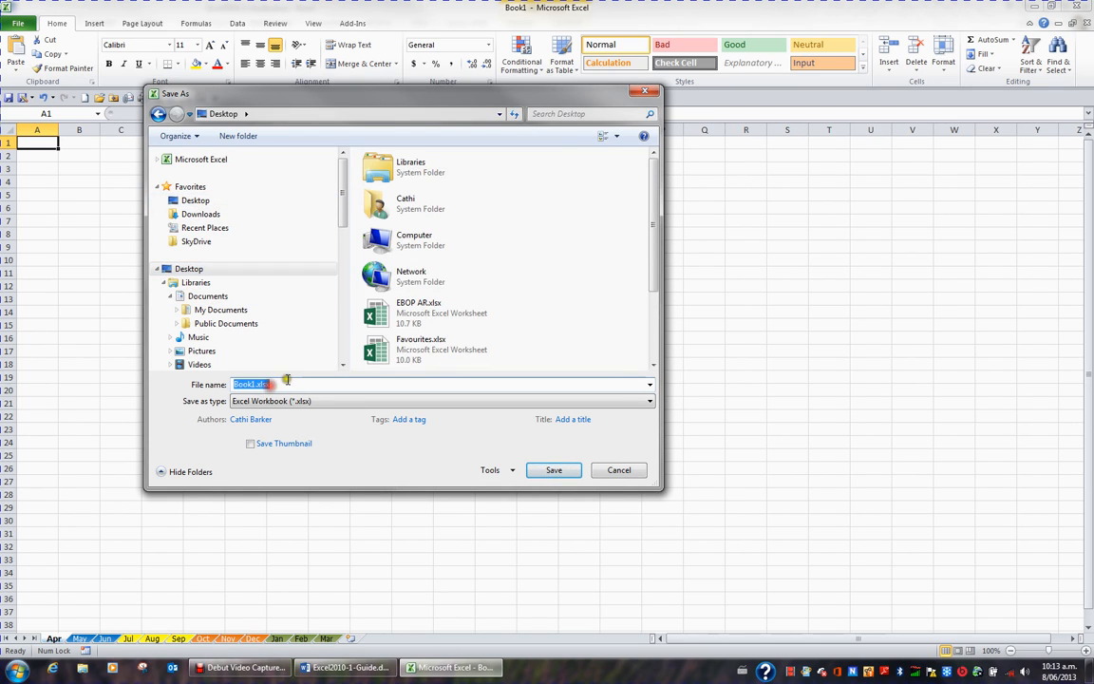
pyautogui.write('Mont')
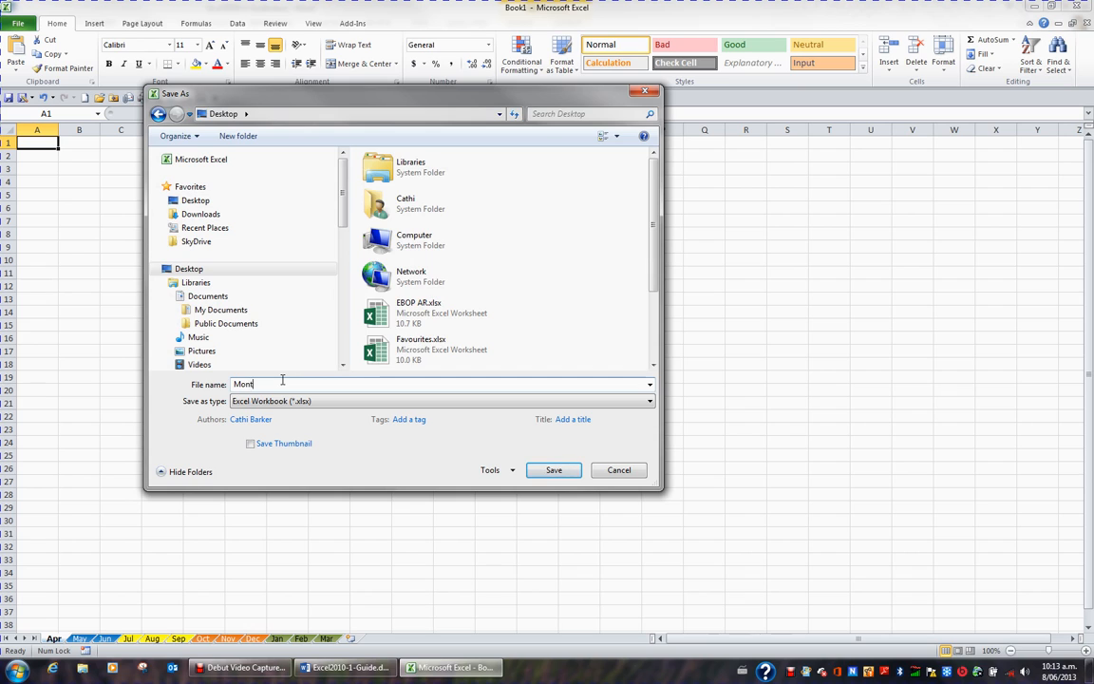
pyautogui.write('hs')
pyautogui.click(555, 474)
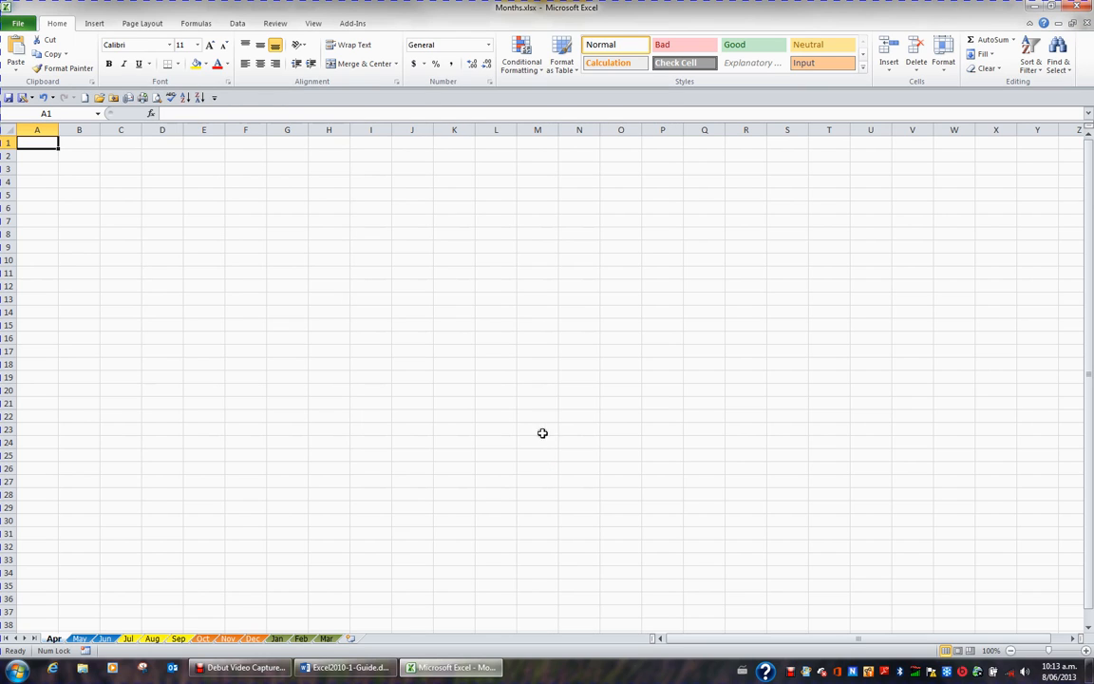